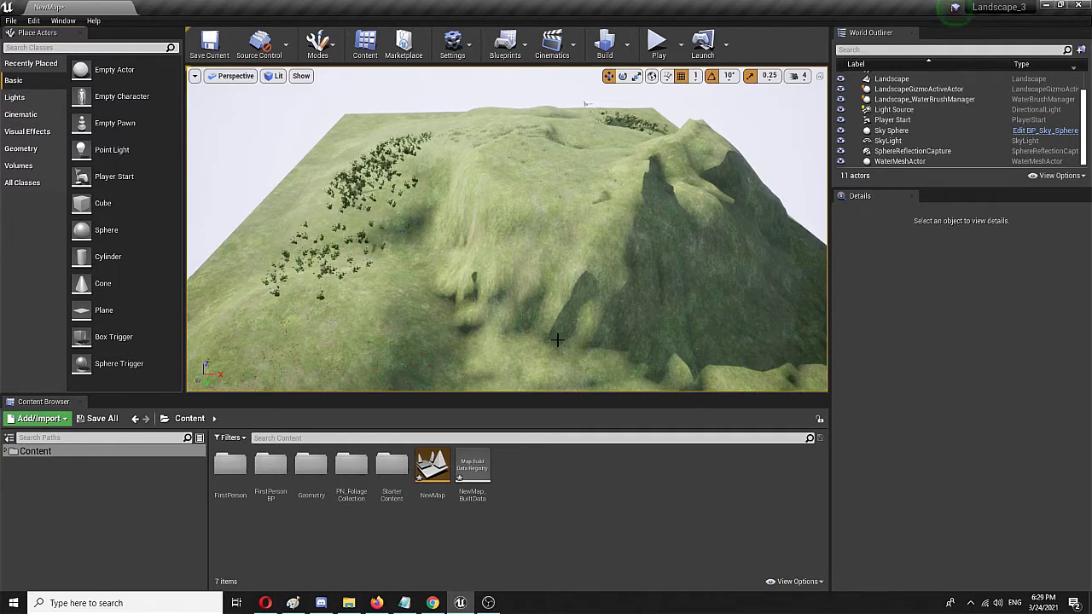
# Step: Examine the landscape's hills and foliage, ending at the grassy ground around the player start
pyautogui.moveTo(557, 321); pyautogui.dragTo(560, 258, button='right')
pyautogui.moveTo(541, 190); pyautogui.dragTo(600, 177)
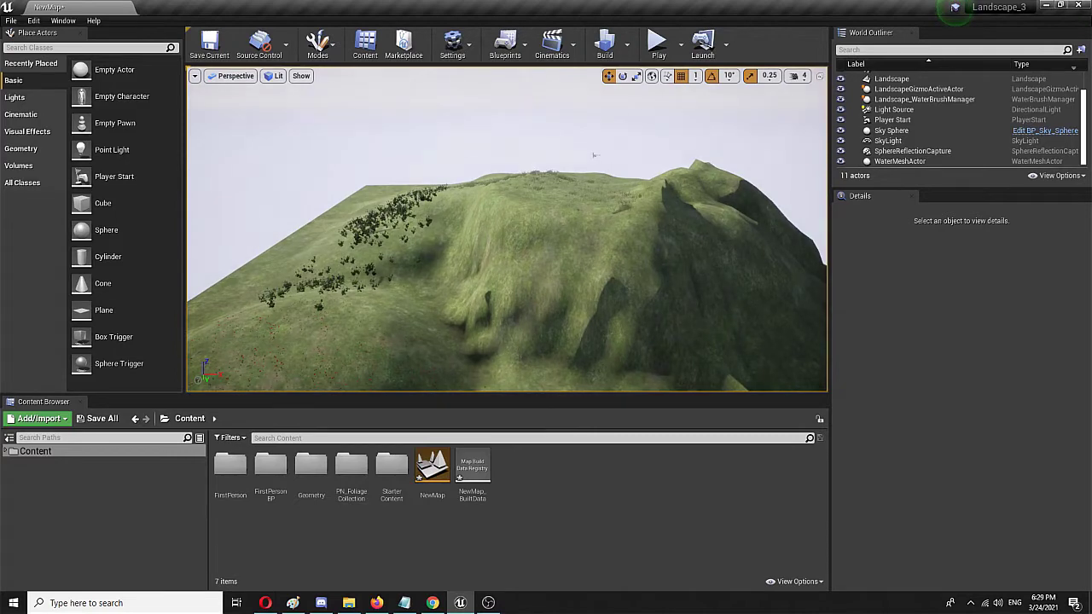
pyautogui.moveTo(719, 148); pyautogui.dragTo(410, 124)
pyautogui.moveTo(506, 228); pyautogui.dragTo(443, 201, button='right')
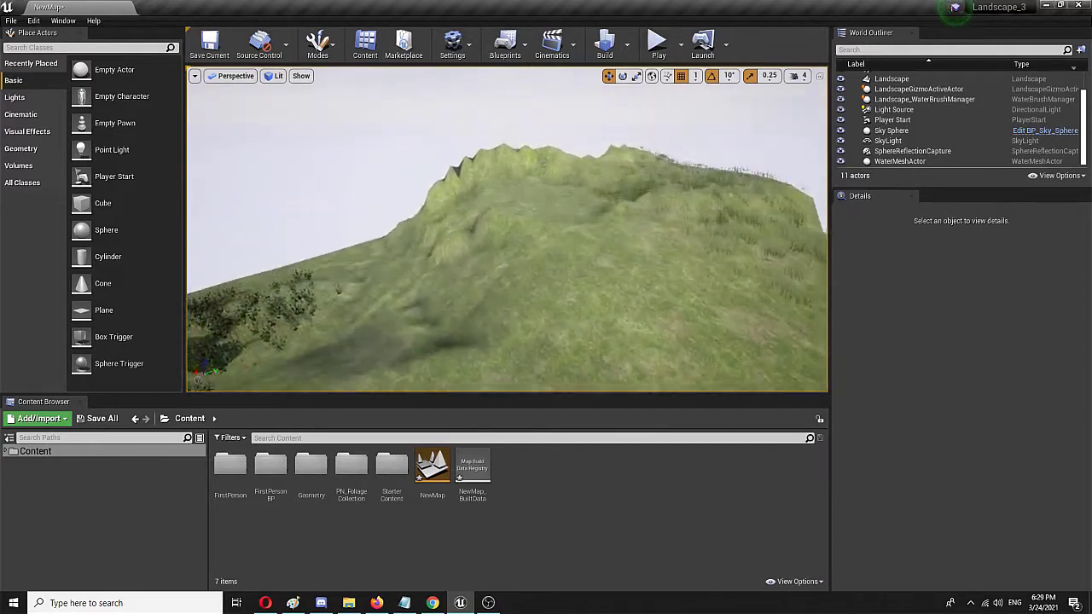
pyautogui.moveTo(375, 125); pyautogui.dragTo(517, 290)
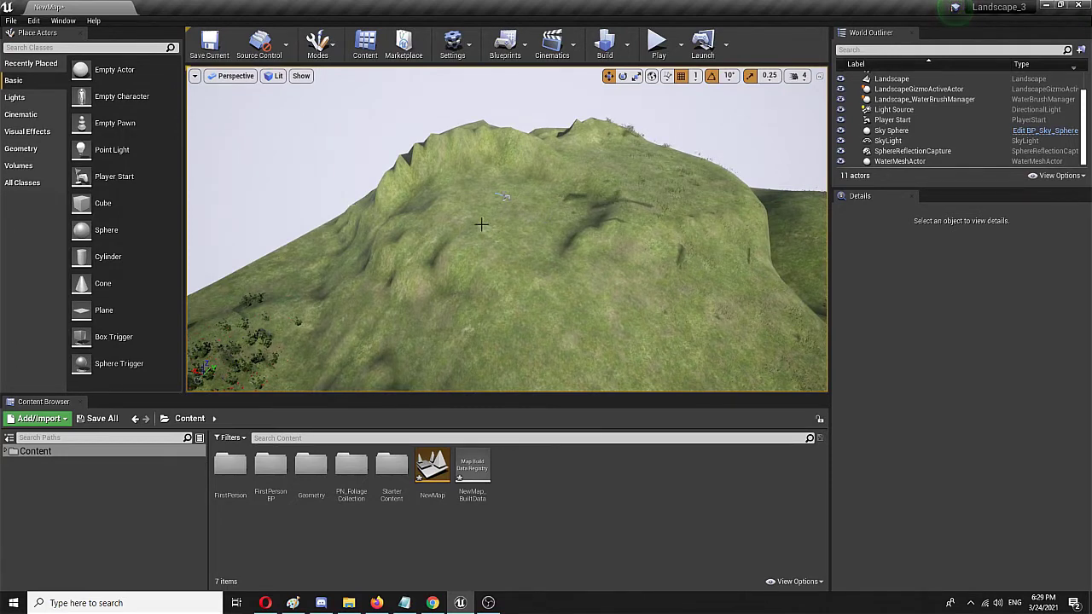
pyautogui.moveTo(481, 224)
pyautogui.mouseDown(button='right')
pyautogui.moveTo(537, 206)
pyautogui.moveTo(474, 203)
pyautogui.moveTo(471, 242)
pyautogui.moveTo(479, 213)
pyautogui.moveTo(460, 215)
pyautogui.moveTo(464, 224)
pyautogui.moveTo(483, 206)
pyautogui.moveTo(495, 222)
pyautogui.mouseUp(button='right')
pyautogui.press('w')
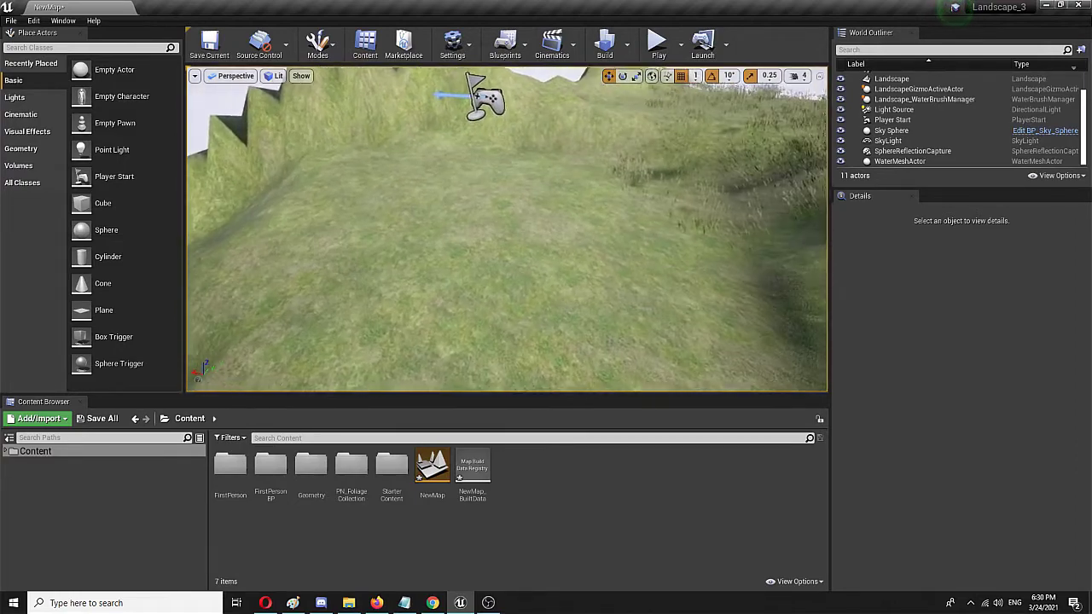
pyautogui.moveTo(519, 192); pyautogui.dragTo(458, 221)
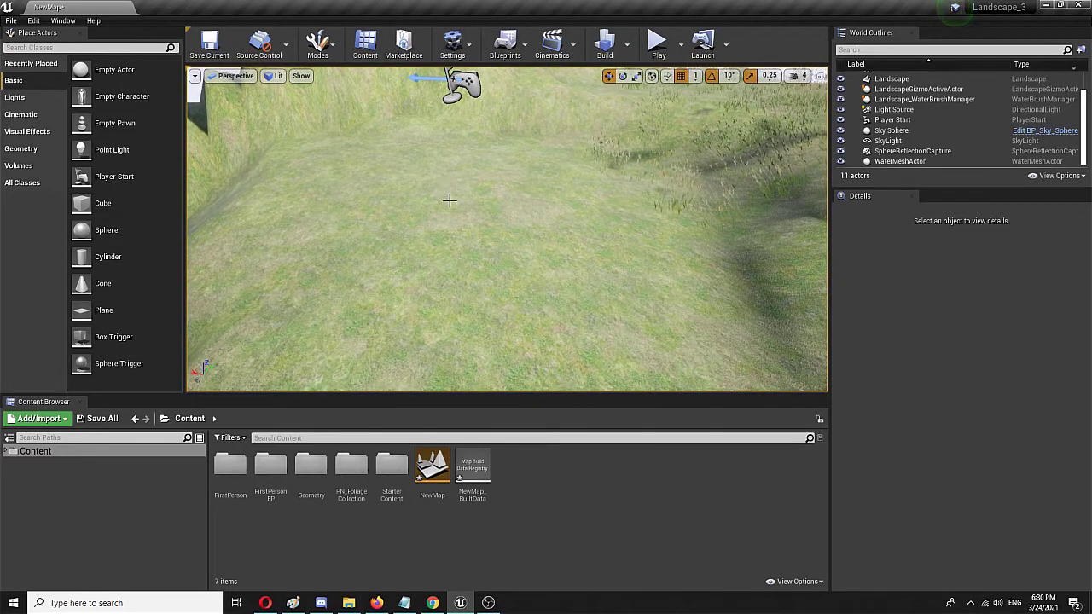
pyautogui.moveTo(472, 209); pyautogui.dragTo(451, 214)
pyautogui.moveTo(452, 214); pyautogui.dragTo(459, 192, button='right')
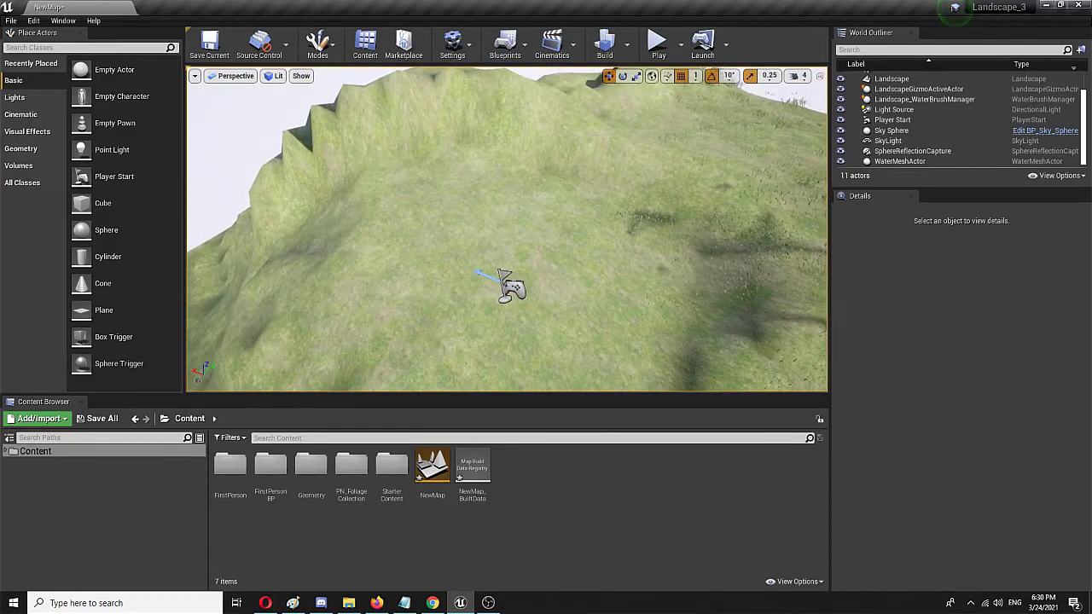
# Step: Switch to Landscape mode and sculpt a pit into the ground beside the player start
pyautogui.click(317, 46)
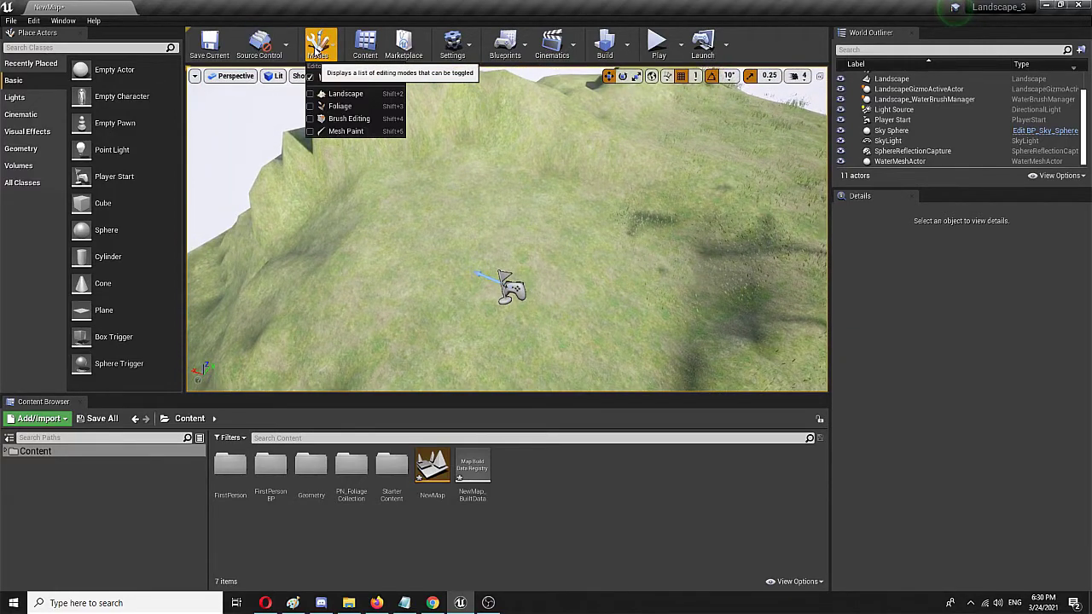
pyautogui.click(344, 94)
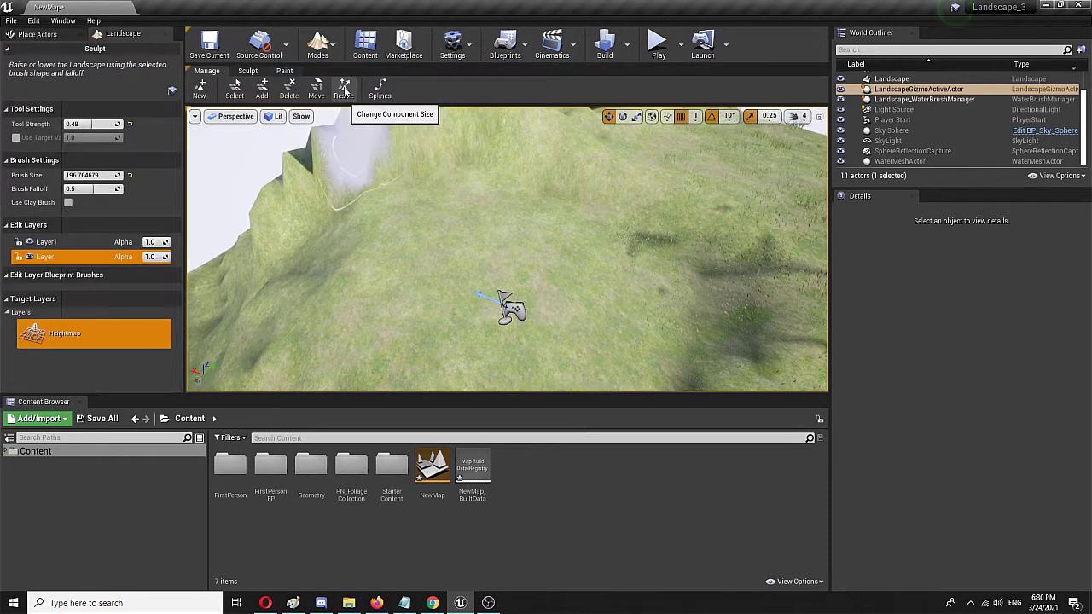
pyautogui.click(248, 71)
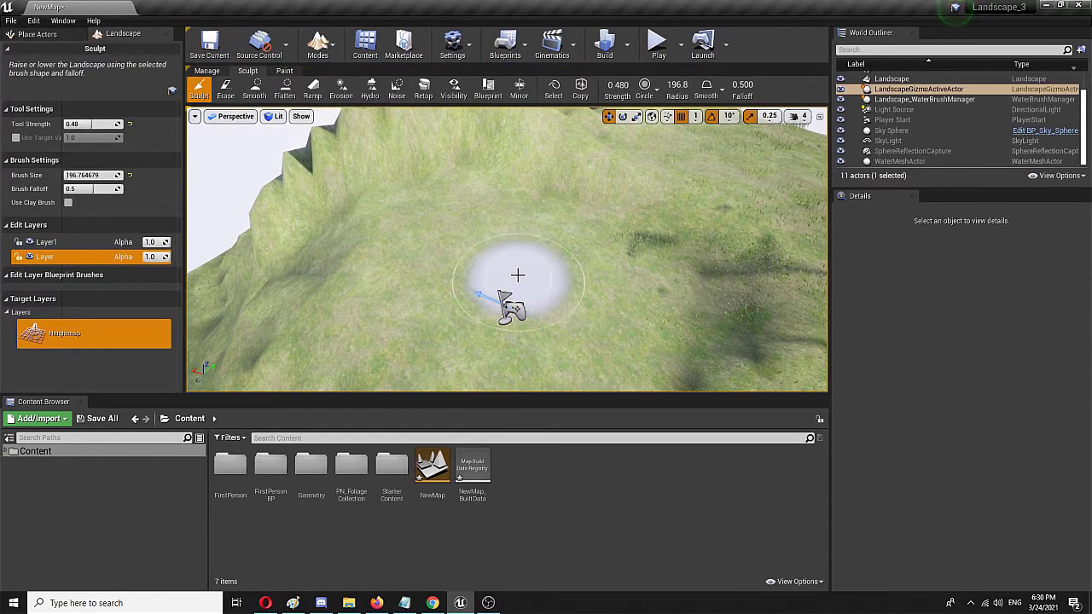
pyautogui.moveTo(518, 269); pyautogui.dragTo(592, 296)
pyautogui.moveTo(567, 295)
pyautogui.mouseDown(button='right')
pyautogui.moveTo(768, 303)
pyautogui.moveTo(540, 277)
pyautogui.mouseUp(button='right')
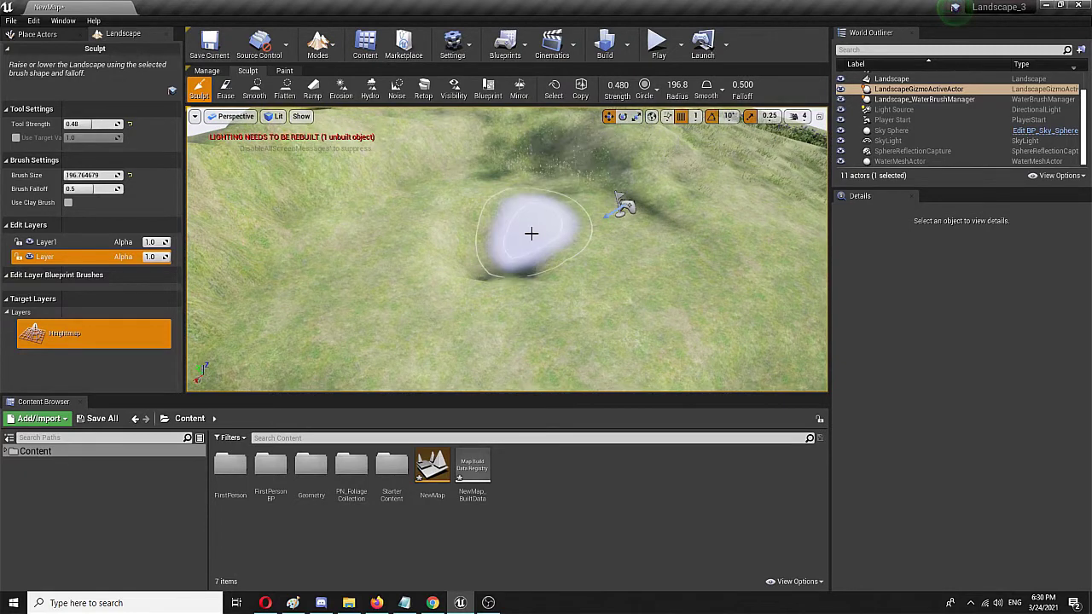
# Step: Reduce the brush size to 127 and the tool strength to 0.2, and widen the pit by lowering its edges
pyautogui.press('[')
pyautogui.press('[')
pyautogui.press('[')
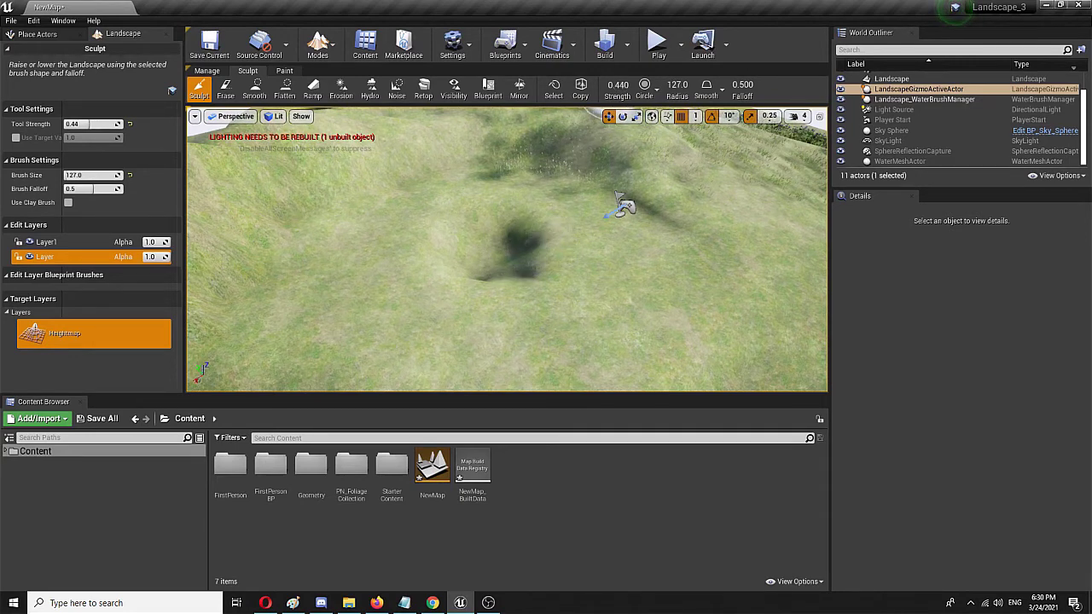
pyautogui.moveTo(620, 86); pyautogui.dragTo(597, 85)
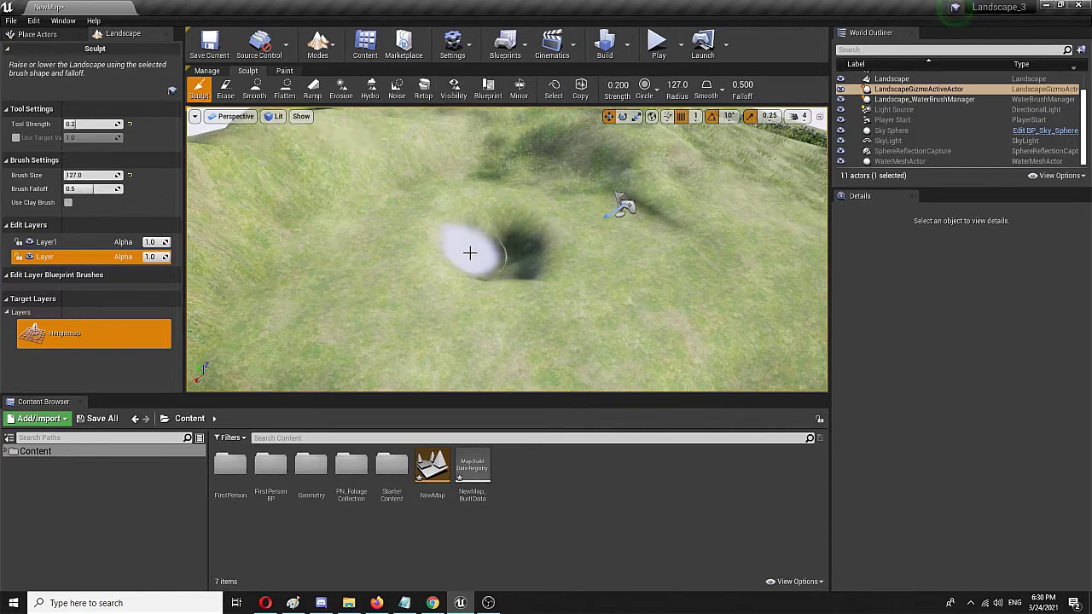
pyautogui.moveTo(470, 253)
pyautogui.keyDown('shift'); pyautogui.mouseDown()
pyautogui.moveTo(526, 281)
pyautogui.moveTo(552, 256)
pyautogui.mouseUp(); pyautogui.keyUp('shift')
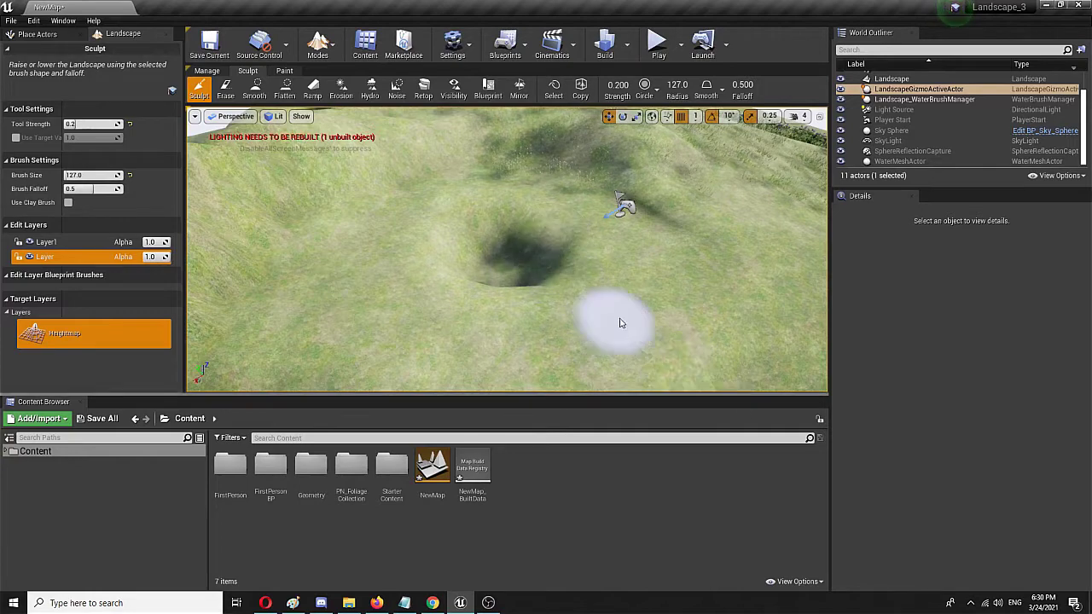
pyautogui.moveTo(621, 322)
pyautogui.mouseDown(button='right')
pyautogui.moveTo(546, 333)
pyautogui.moveTo(511, 367)
pyautogui.moveTo(469, 358)
pyautogui.moveTo(475, 333)
pyautogui.moveTo(465, 376)
pyautogui.moveTo(503, 341)
pyautogui.mouseUp(button='right')
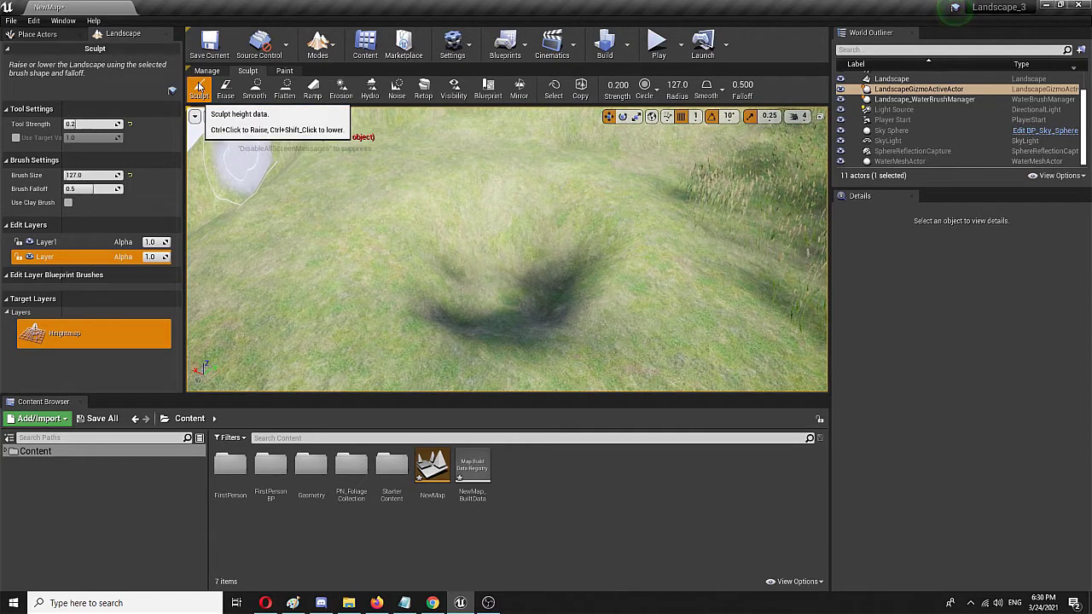
# Step: Save the current level and leave Landscape mode to return to placing actors
pyautogui.click(223, 48)
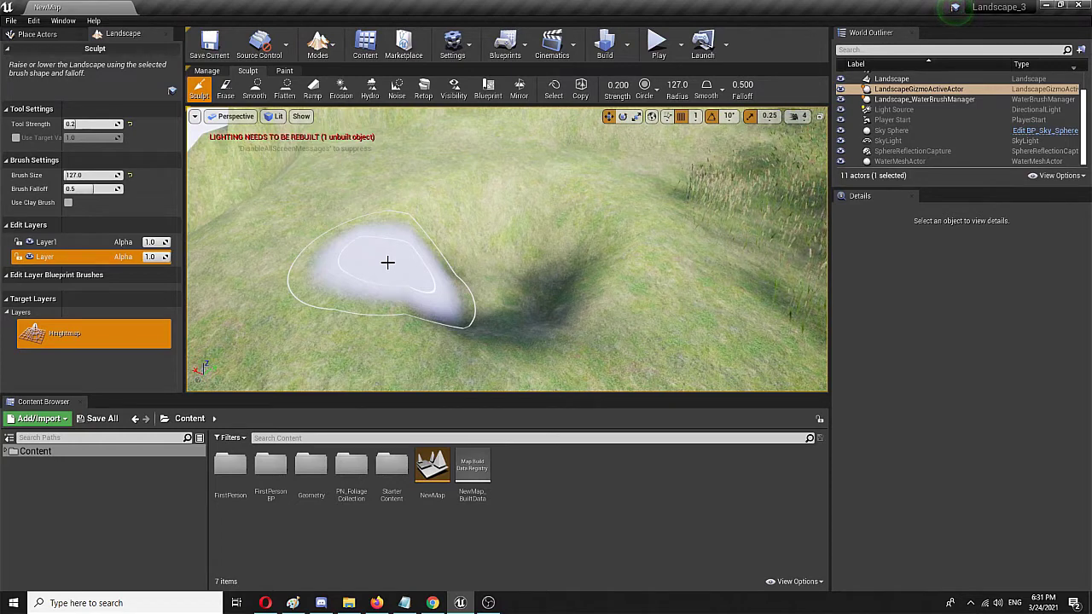
pyautogui.moveTo(387, 262)
pyautogui.mouseDown()
pyautogui.moveTo(258, 242)
pyautogui.moveTo(395, 247)
pyautogui.moveTo(292, 262)
pyautogui.mouseUp()
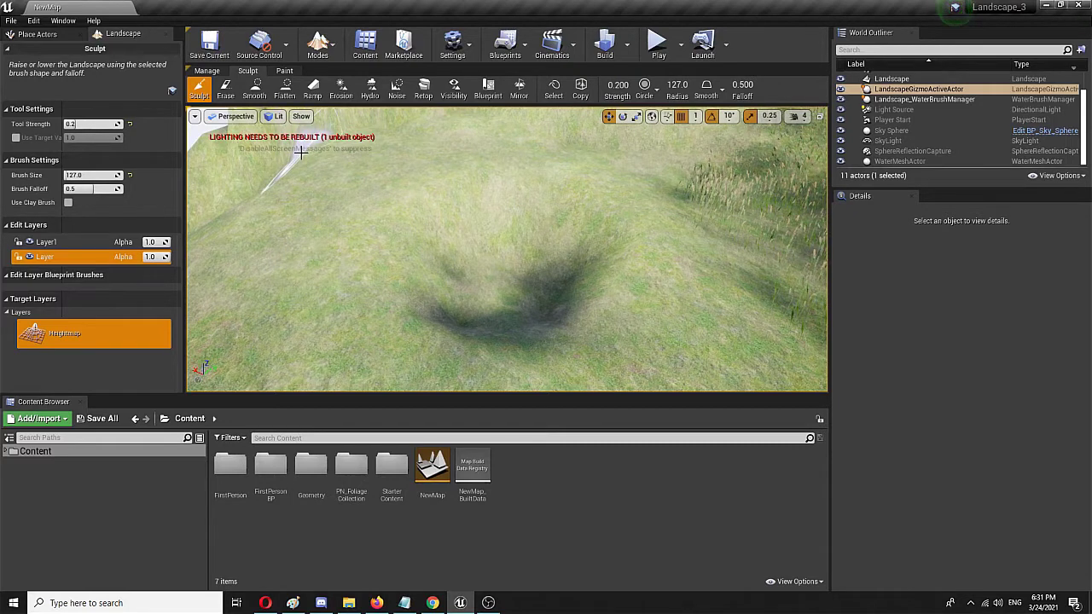
pyautogui.moveTo(300, 152); pyautogui.dragTo(304, 152)
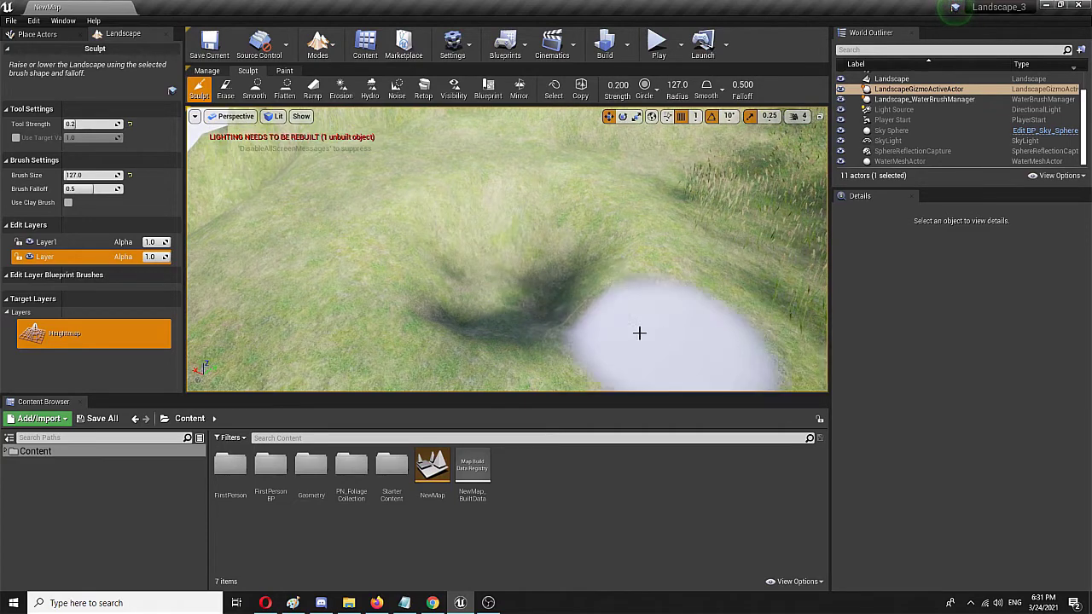
pyautogui.click(317, 47)
pyautogui.click(329, 77)
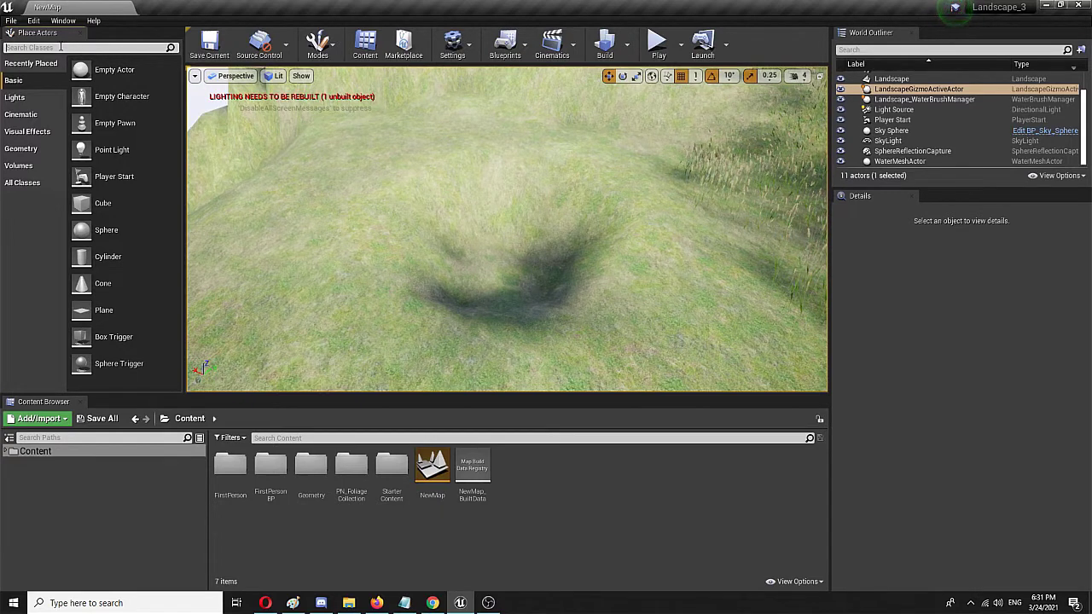
# Step: Search the plugins for WATER and check whether the Water plugin is enabled
pyautogui.click(10, 21)
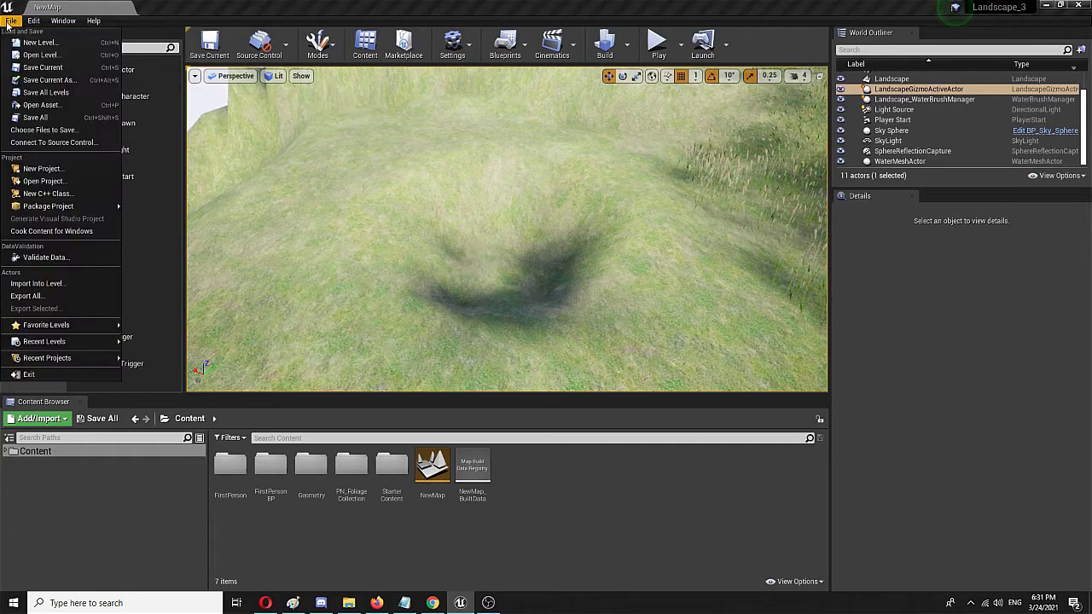
pyautogui.moveTo(30, 24)
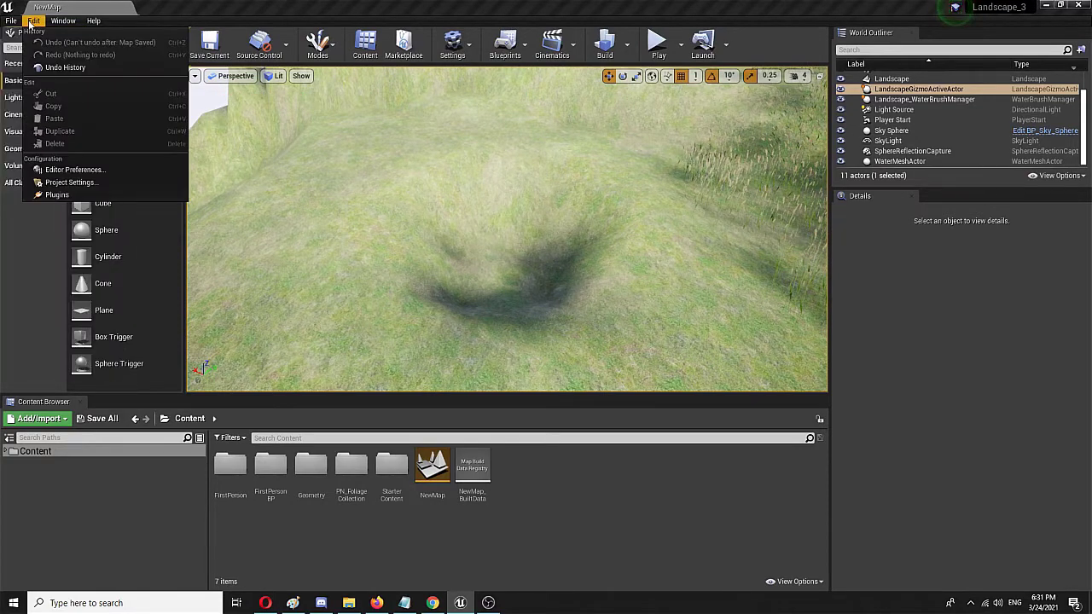
pyautogui.click(57, 194)
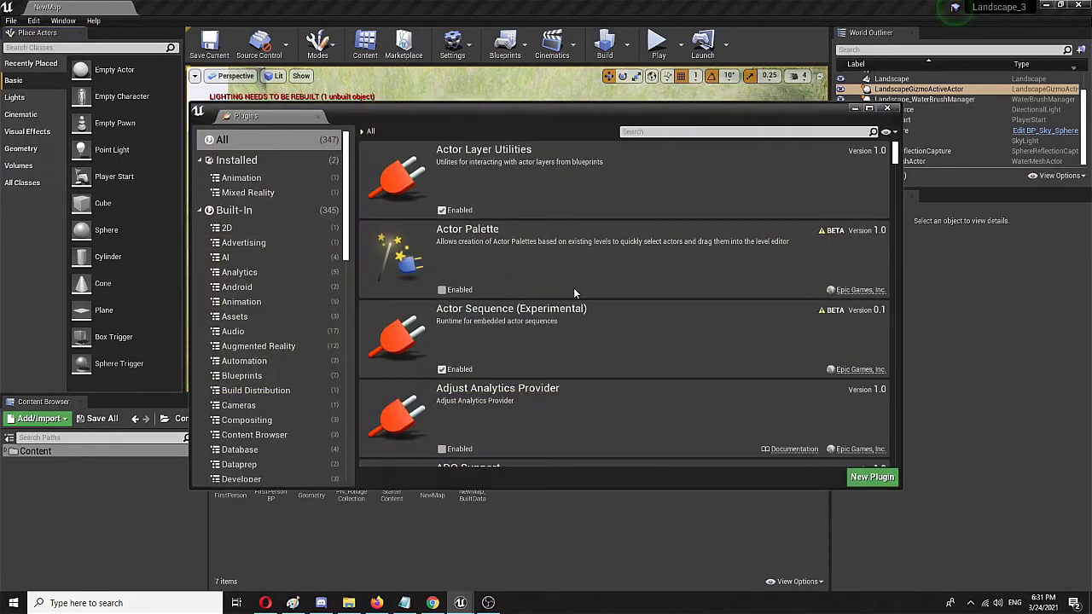
pyautogui.click(668, 133)
pyautogui.write('WATER')
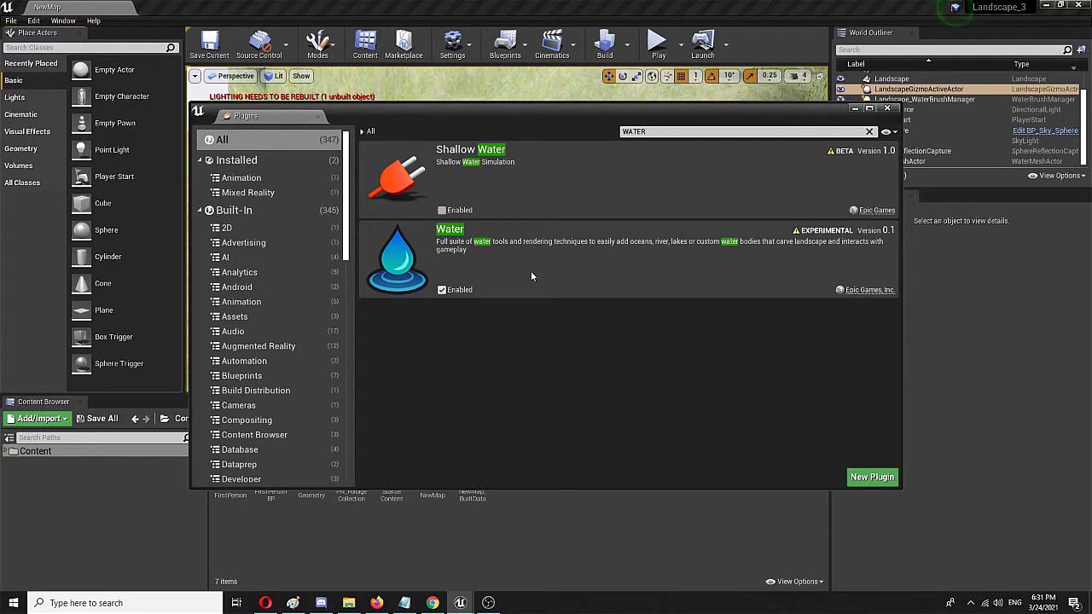
pyautogui.click(887, 109)
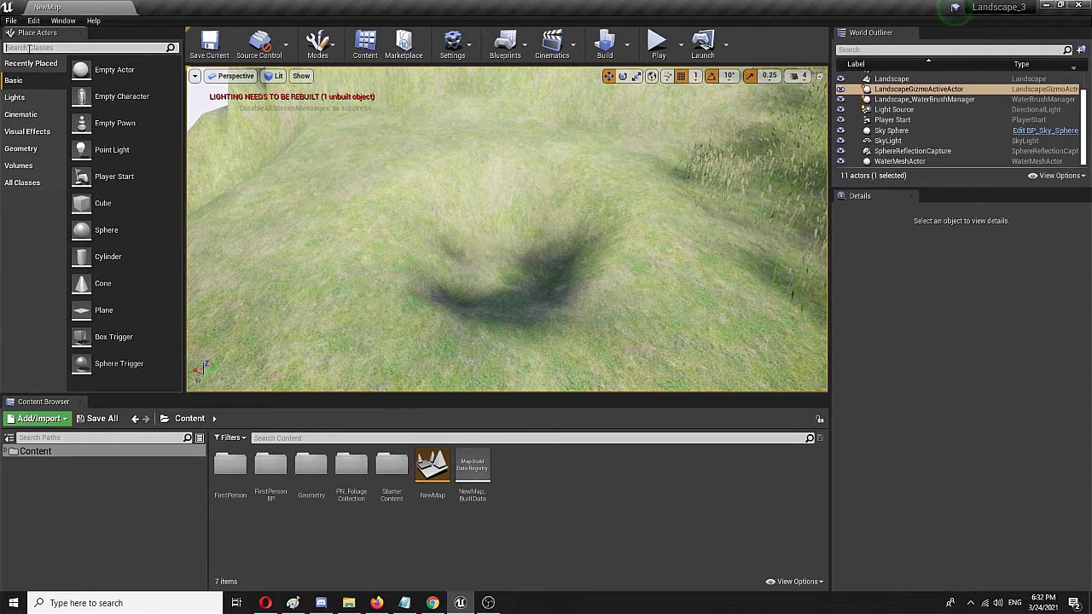
# Step: Find the water actors and place a Water Body Custom in the sculpted pit
pyautogui.write('water')
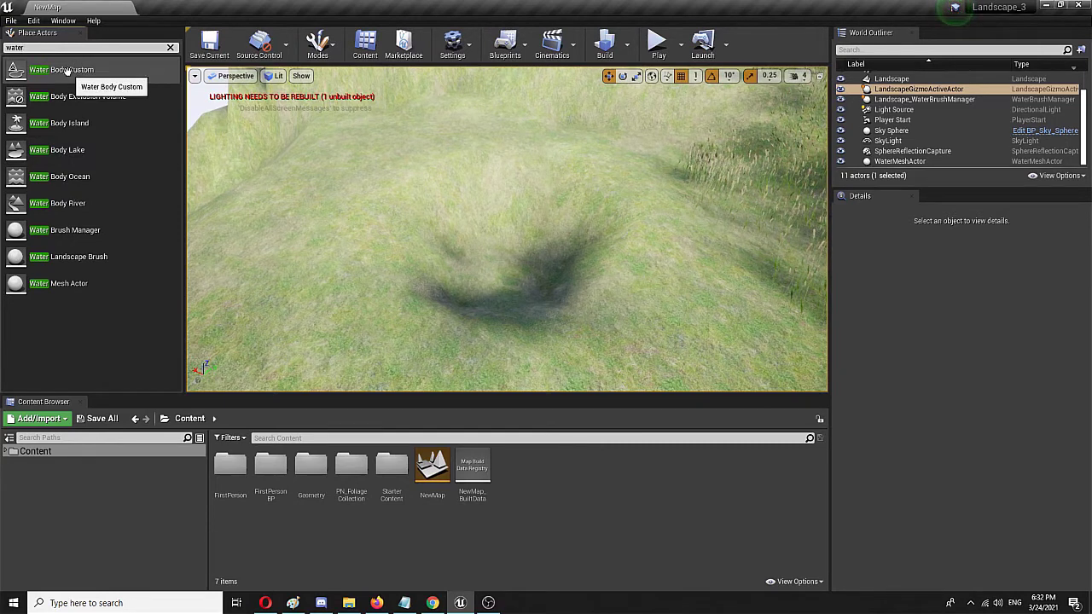
pyautogui.click(68, 69)
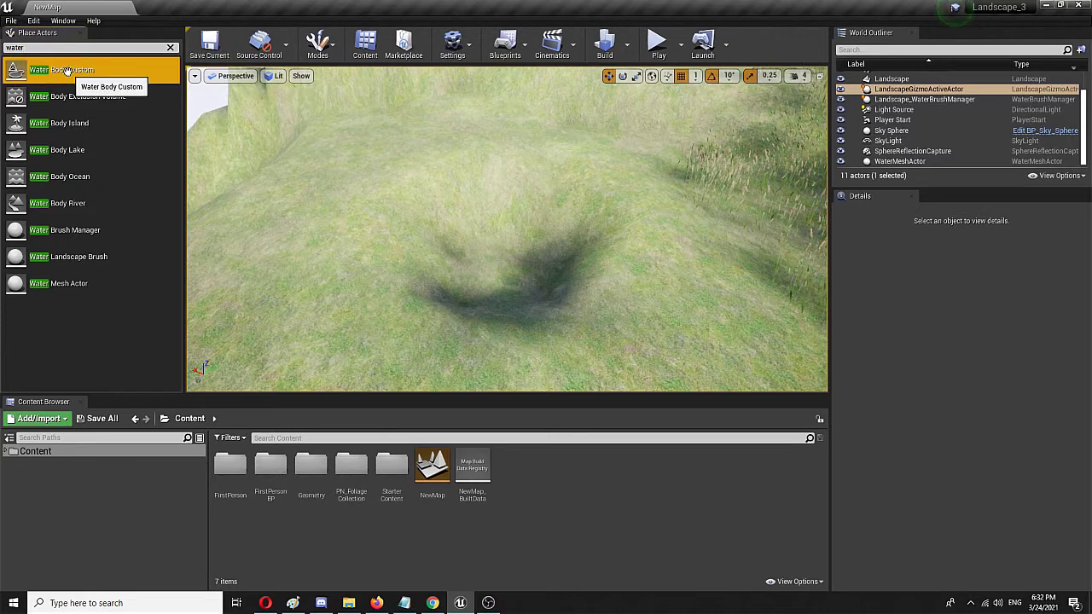
pyautogui.moveTo(68, 70); pyautogui.dragTo(524, 252)
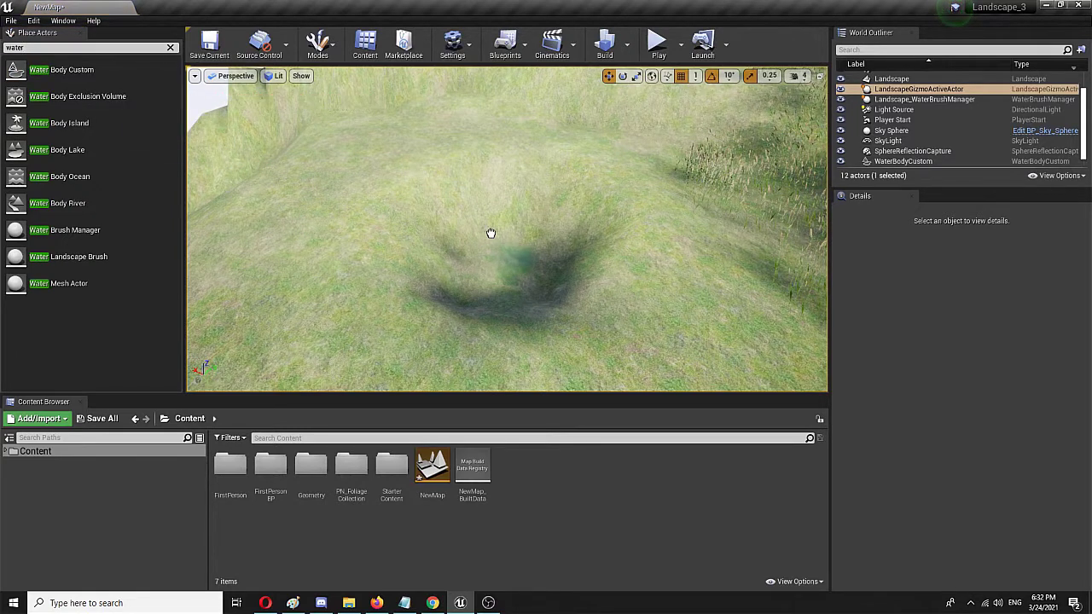
pyautogui.click(530, 258)
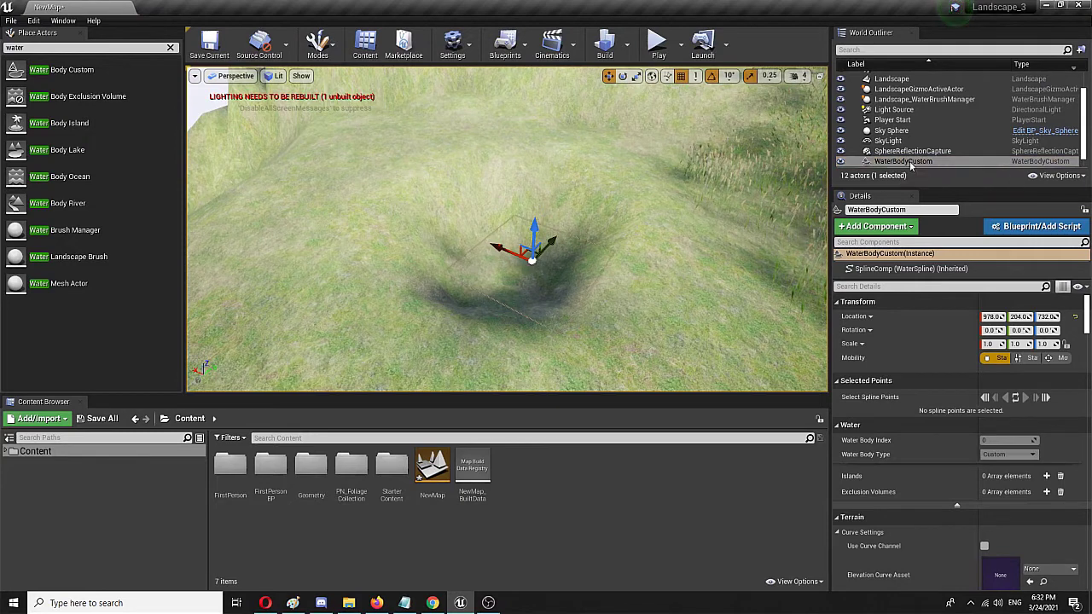
# Step: Raise the custom water body to Z 951 and shift it along Y to 5, over the pit
pyautogui.click(896, 162)
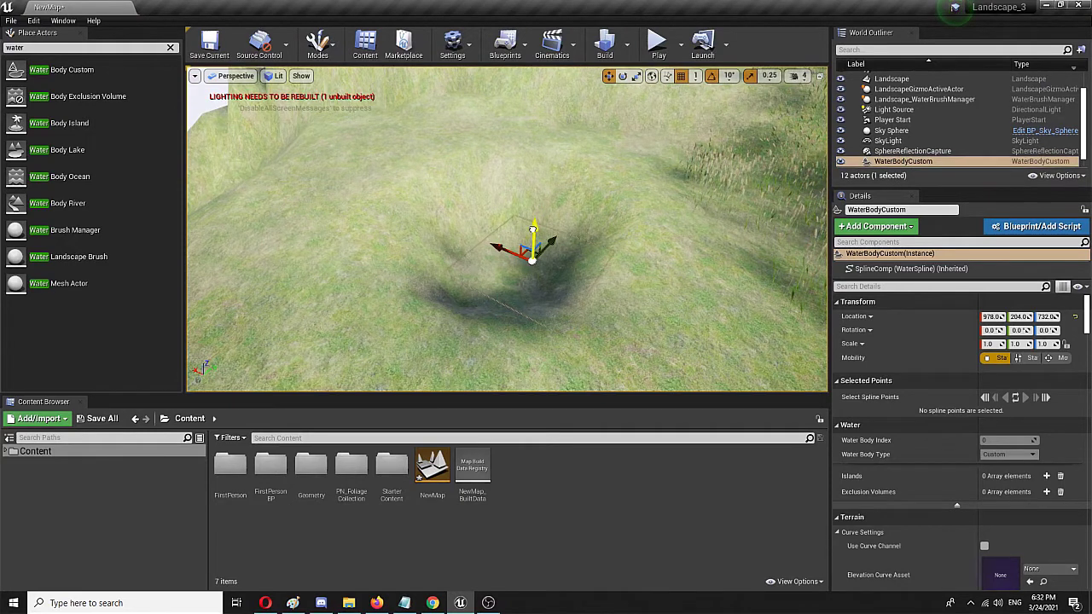
pyautogui.moveTo(530, 228); pyautogui.dragTo(540, 136)
pyautogui.moveTo(563, 223)
pyautogui.mouseDown(button='right')
pyautogui.moveTo(580, 167)
pyautogui.moveTo(542, 200)
pyautogui.moveTo(537, 162)
pyautogui.moveTo(544, 218)
pyautogui.moveTo(537, 183)
pyautogui.moveTo(540, 203)
pyautogui.moveTo(522, 208)
pyautogui.moveTo(561, 213)
pyautogui.mouseUp(button='right')
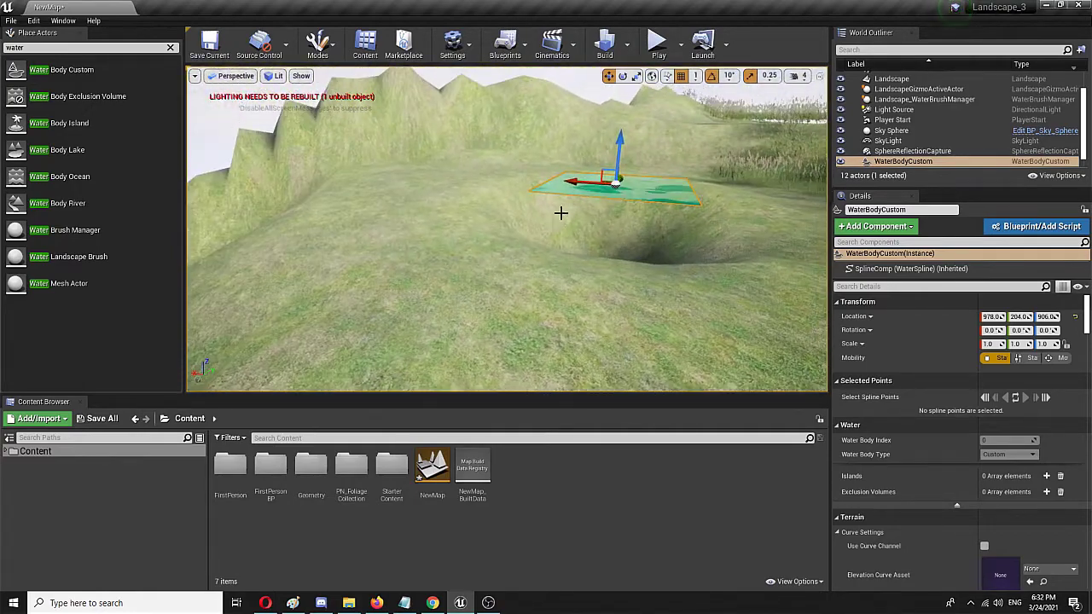
pyautogui.moveTo(616, 177); pyautogui.dragTo(526, 243)
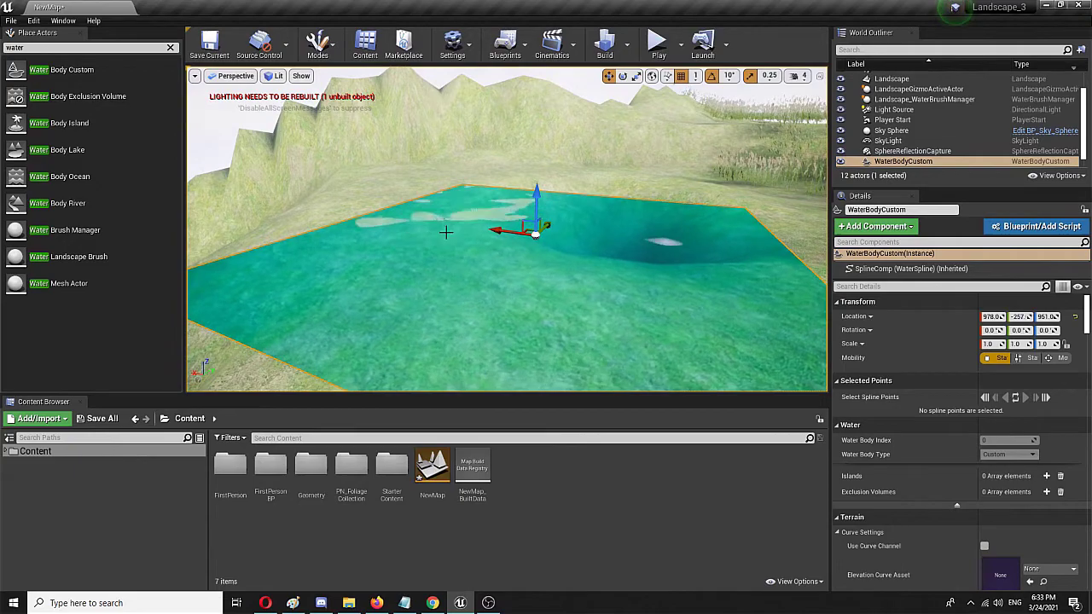
pyautogui.moveTo(383, 261)
pyautogui.mouseDown(button='right')
pyautogui.moveTo(418, 234)
pyautogui.moveTo(376, 271)
pyautogui.moveTo(478, 278)
pyautogui.moveTo(446, 239)
pyautogui.moveTo(375, 240)
pyautogui.moveTo(525, 262)
pyautogui.moveTo(579, 312)
pyautogui.moveTo(375, 254)
pyautogui.moveTo(372, 268)
pyautogui.mouseUp(button='right')
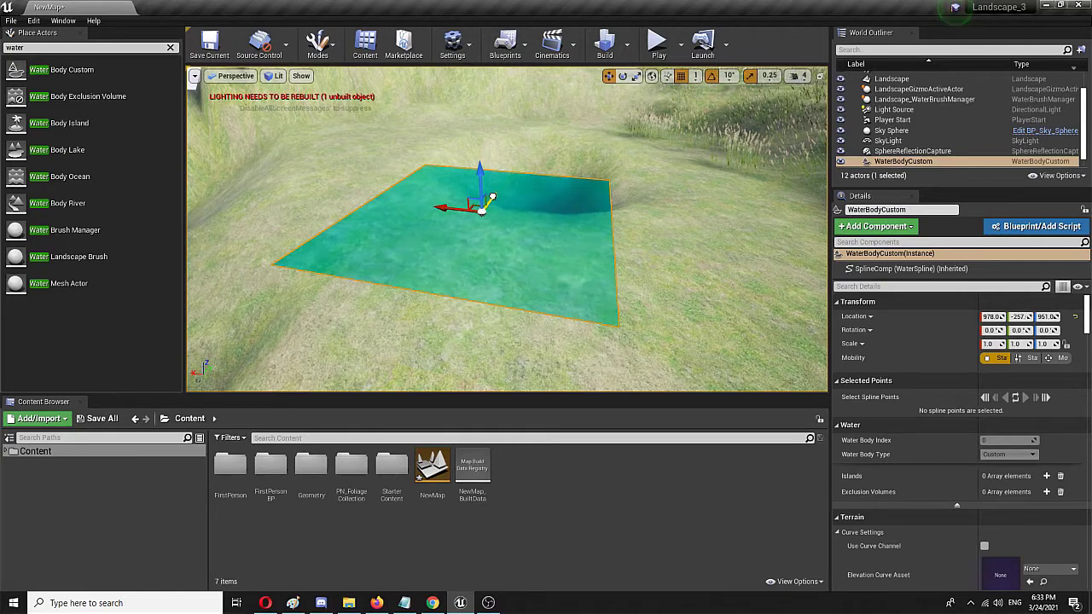
pyautogui.moveTo(492, 197); pyautogui.dragTo(525, 153)
pyautogui.moveTo(515, 229)
pyautogui.mouseDown(button='right')
pyautogui.moveTo(505, 243)
pyautogui.moveTo(431, 240)
pyautogui.moveTo(505, 251)
pyautogui.moveTo(504, 263)
pyautogui.moveTo(519, 238)
pyautogui.moveTo(538, 255)
pyautogui.moveTo(515, 228)
pyautogui.mouseUp(button='right')
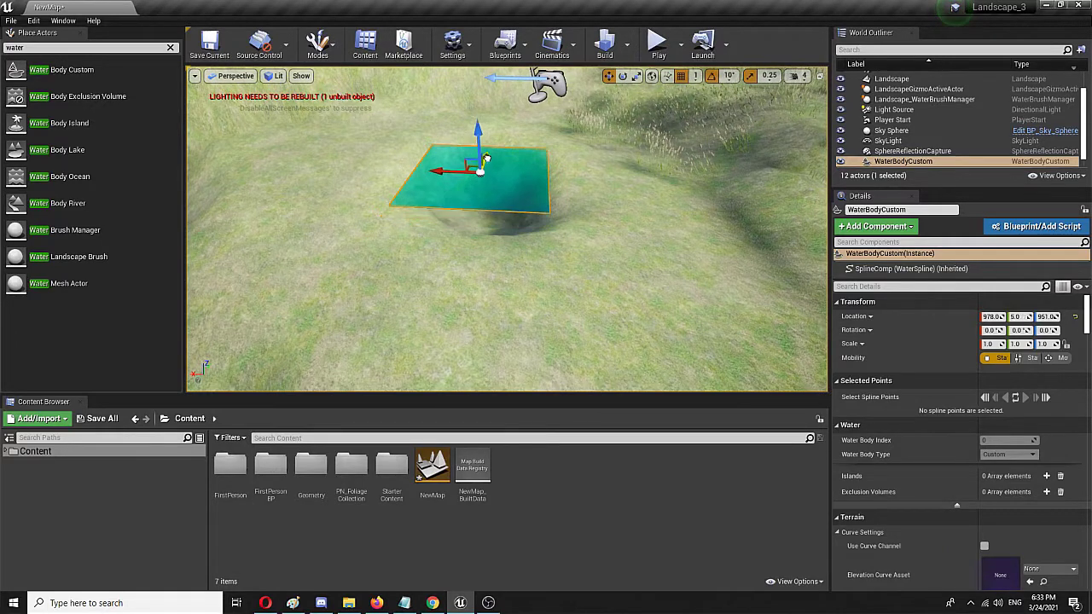
# Step: Scale the custom water body to 1.5 in X and 1.75 in Y to cover the pit
pyautogui.rightClick(490, 162)
pyautogui.click(353, 174)
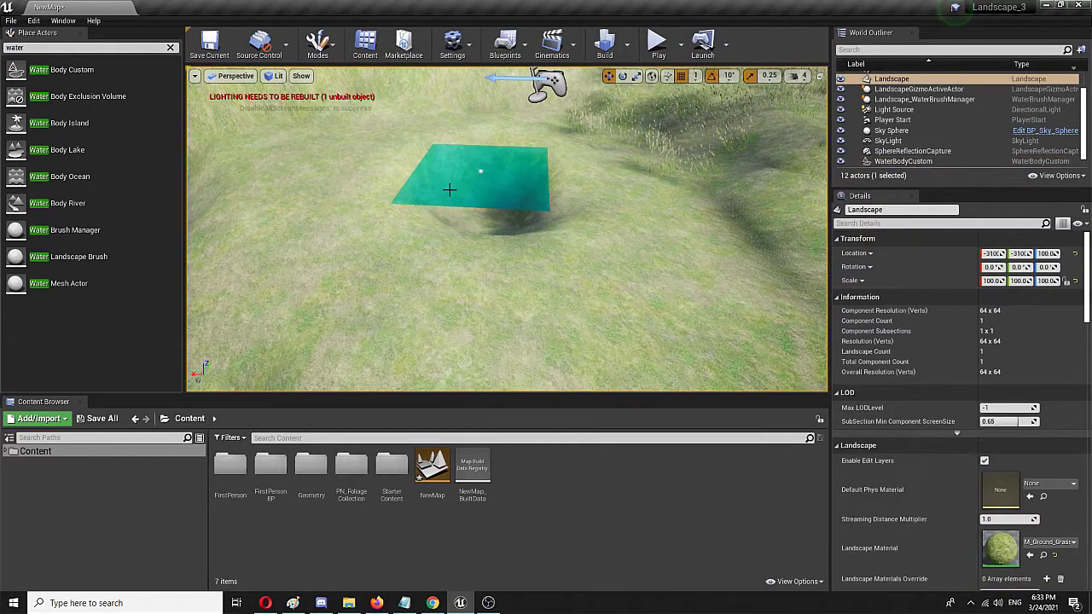
pyautogui.click(478, 173)
pyautogui.press('e')
pyautogui.press('r')
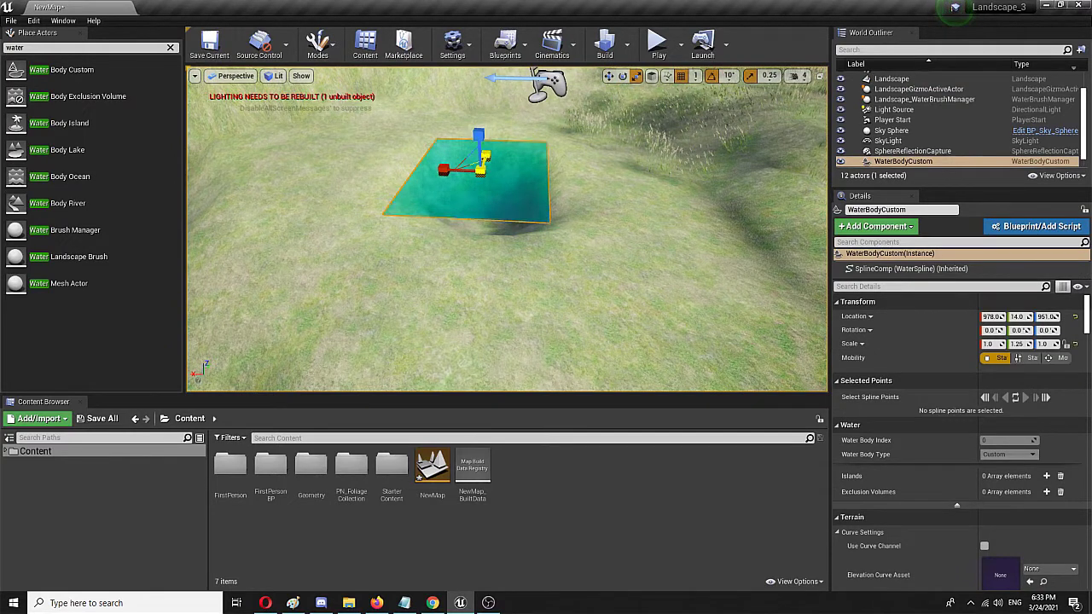
pyautogui.moveTo(450, 175)
pyautogui.mouseDown()
pyautogui.moveTo(484, 170)
pyautogui.moveTo(499, 144)
pyautogui.moveTo(461, 169)
pyautogui.mouseUp()
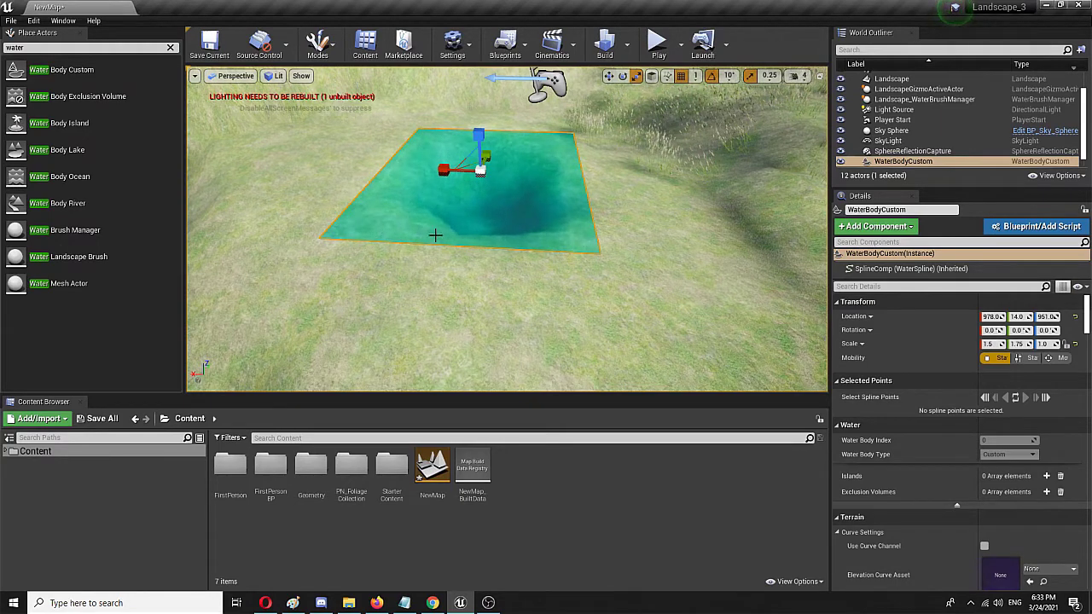
# Step: Move the custom water body to X 927 and Y 112 to centre it over the pit
pyautogui.moveTo(567, 203); pyautogui.dragTo(595, 154, button='right')
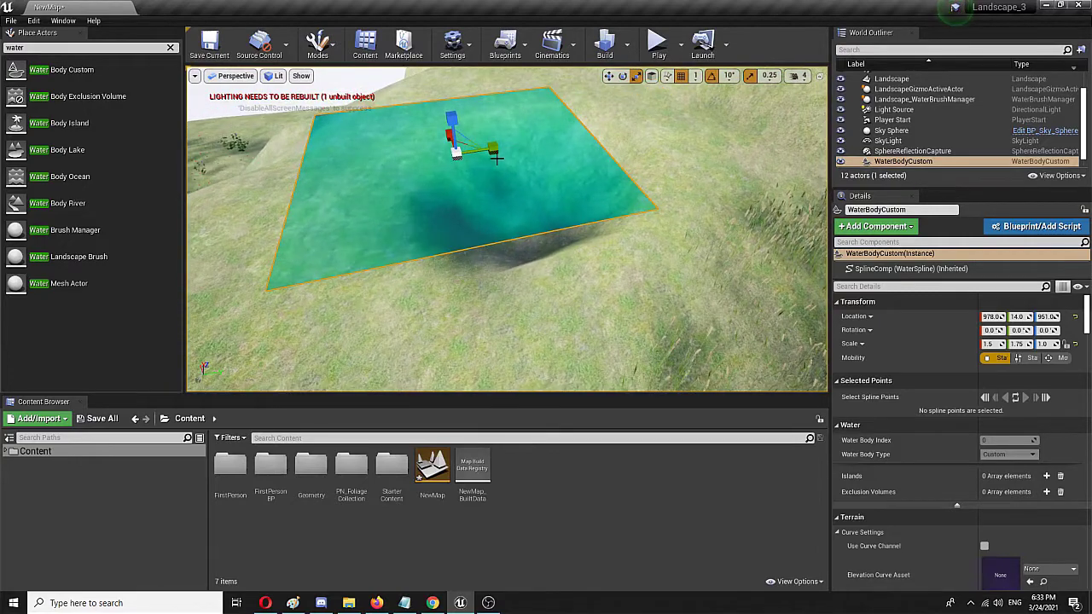
pyautogui.moveTo(496, 157); pyautogui.dragTo(563, 143)
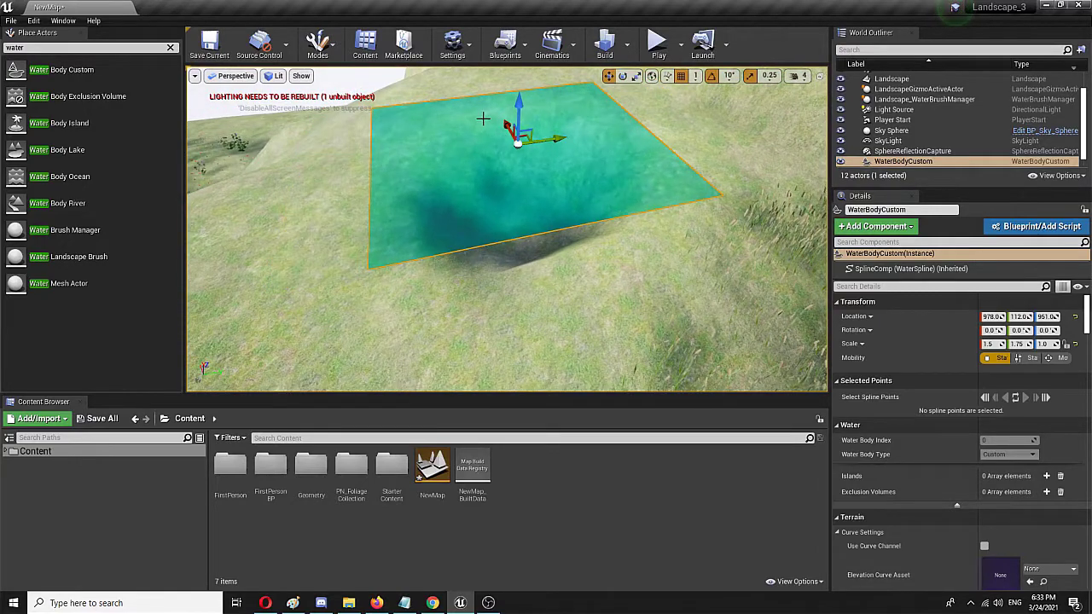
pyautogui.moveTo(505, 126); pyautogui.dragTo(513, 138)
pyautogui.moveTo(512, 138); pyautogui.dragTo(573, 160, button='right')
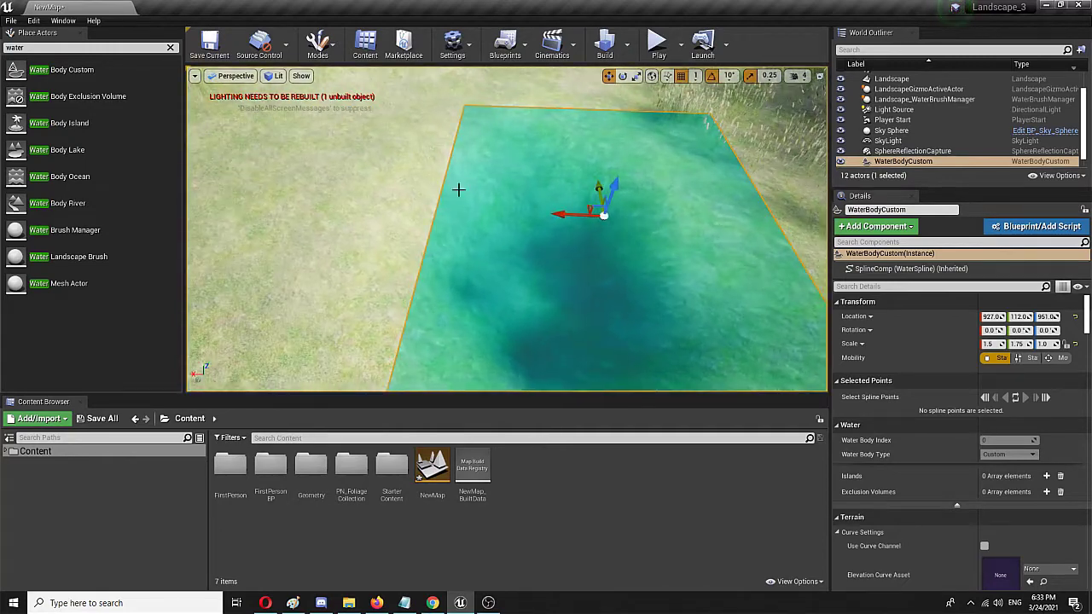
# Step: Increase the custom water body's X scale to 2.0 to cover the pit's full width
pyautogui.moveTo(568, 221); pyautogui.dragTo(536, 219)
pyautogui.moveTo(536, 219); pyautogui.dragTo(469, 232, button='right')
pyautogui.moveTo(576, 226); pyautogui.dragTo(530, 225, button='right')
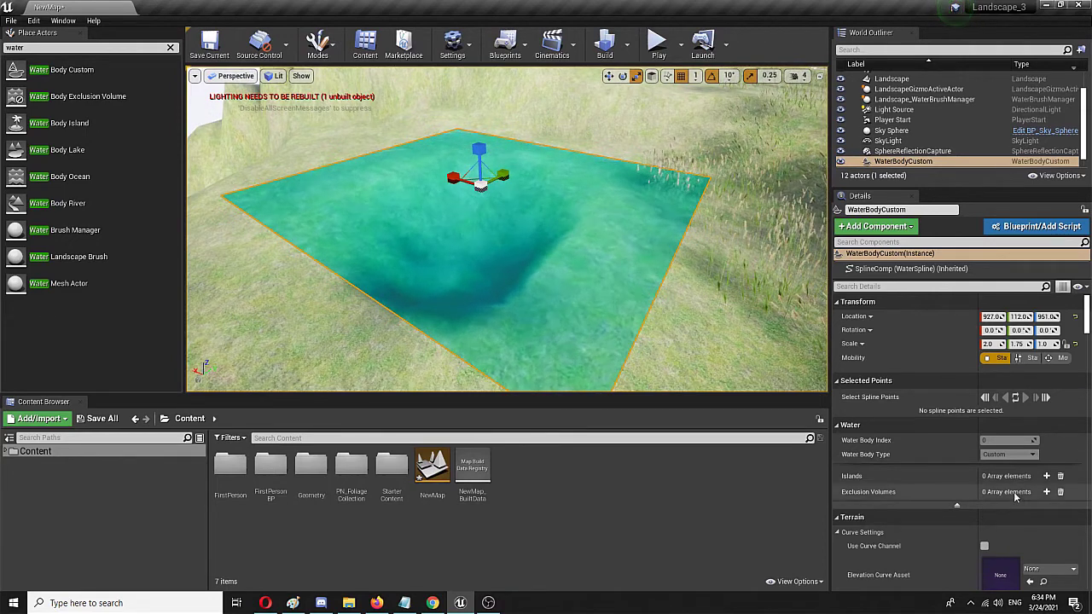
pyautogui.moveTo(514, 214); pyautogui.dragTo(518, 213, button='right')
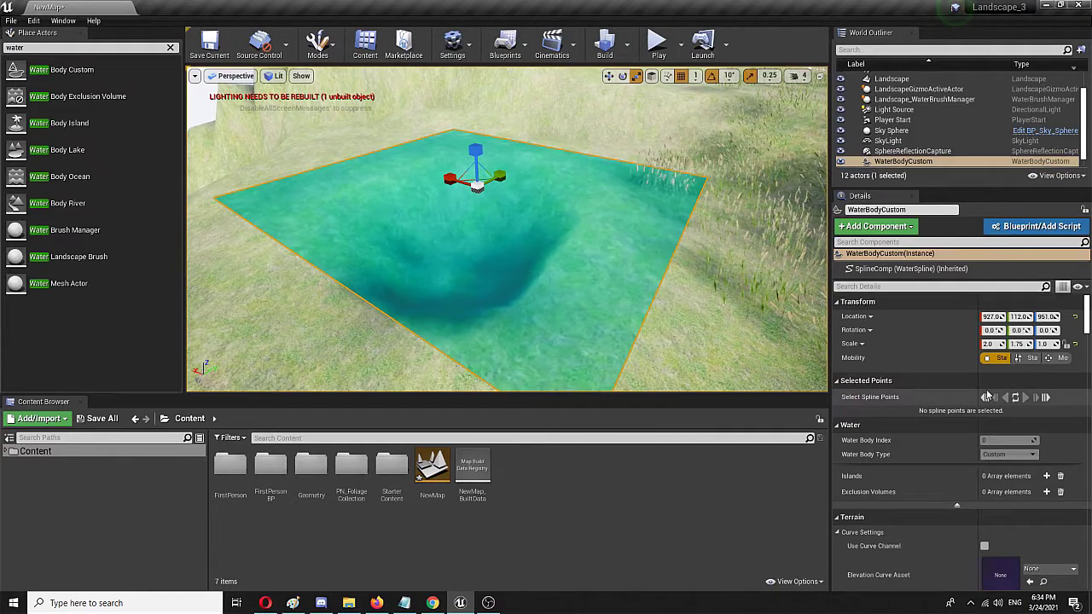
# Step: Open the Water Material assigned to the custom water body for editing and frame its preview sphere
pyautogui.scroll(-6, 985, 399)
pyautogui.scroll(-10, 986, 398)
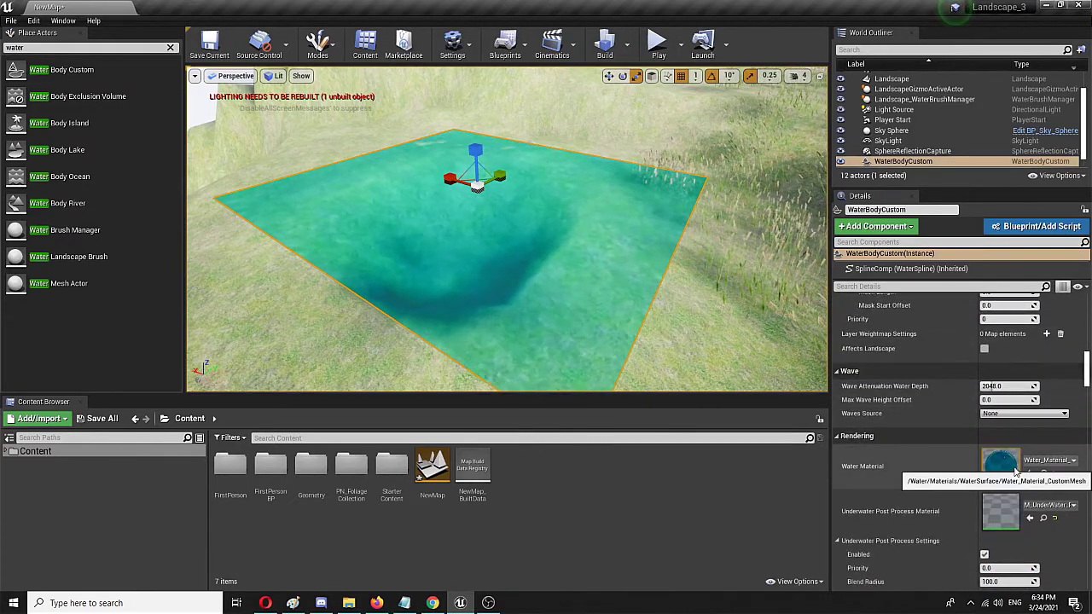
pyautogui.doubleClick(992, 466)
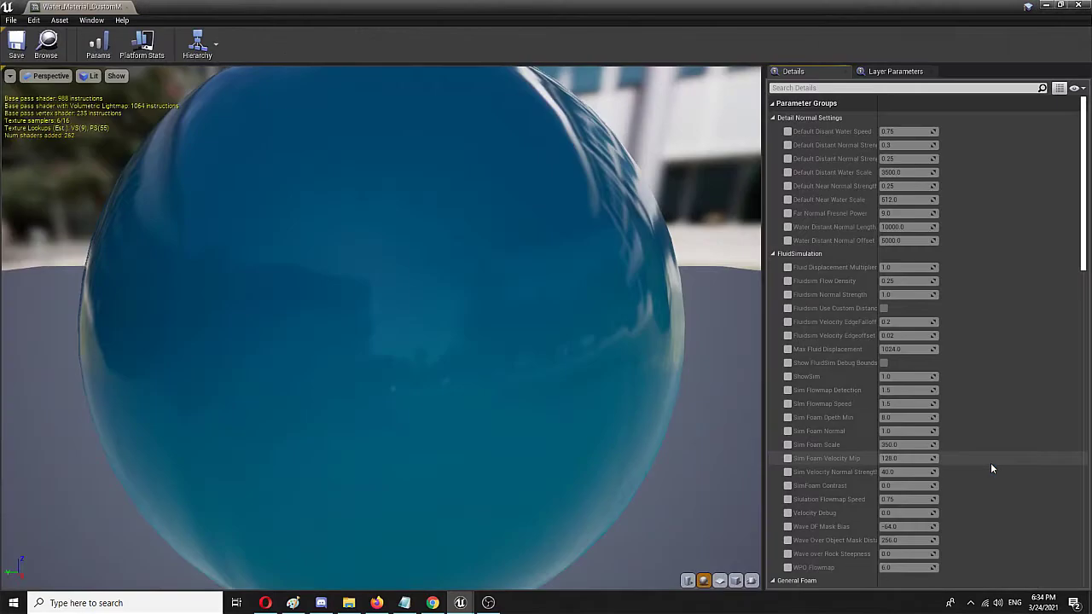
pyautogui.scroll(-4, 649, 338)
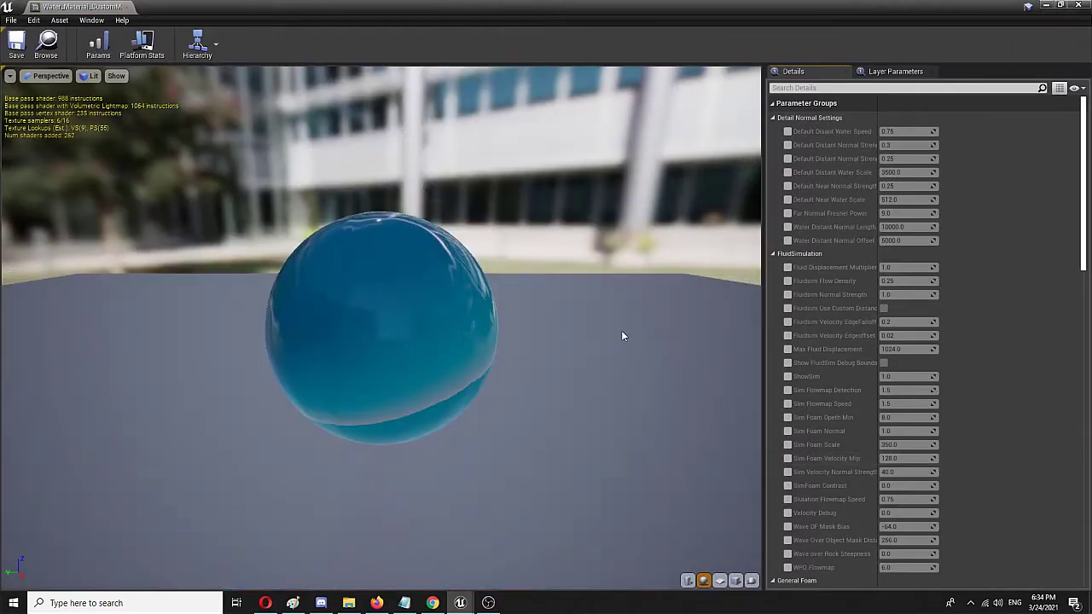
pyautogui.scroll(1, 568, 310)
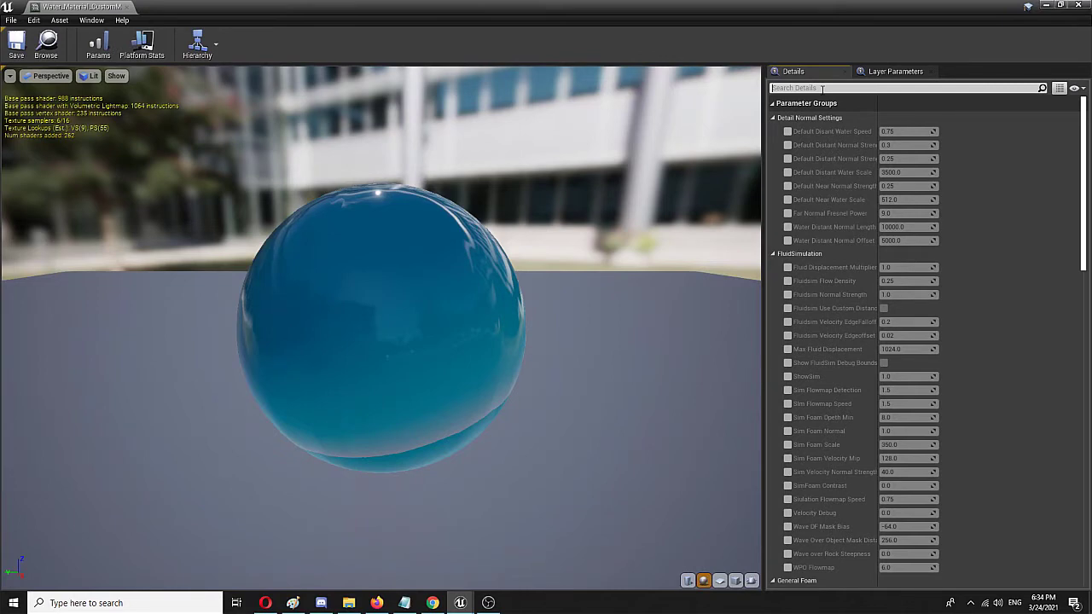
# Step: Filter the material's parameters by "absor" and toggle the Absorption override off and back on
pyautogui.scroll(-5, 939, 230)
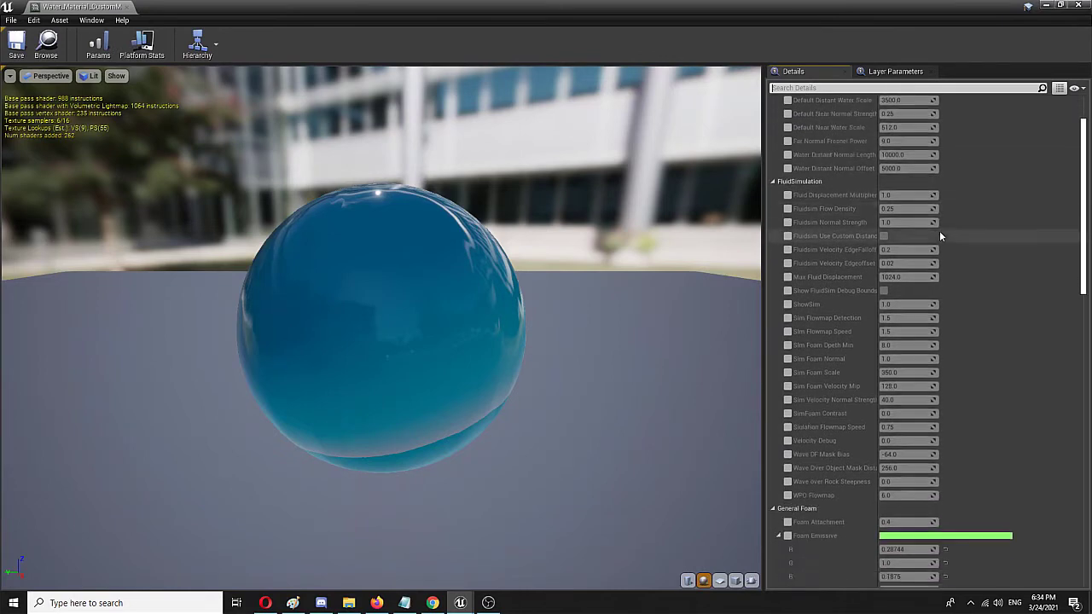
pyautogui.scroll(-3, 941, 244)
pyautogui.scroll(3, 940, 244)
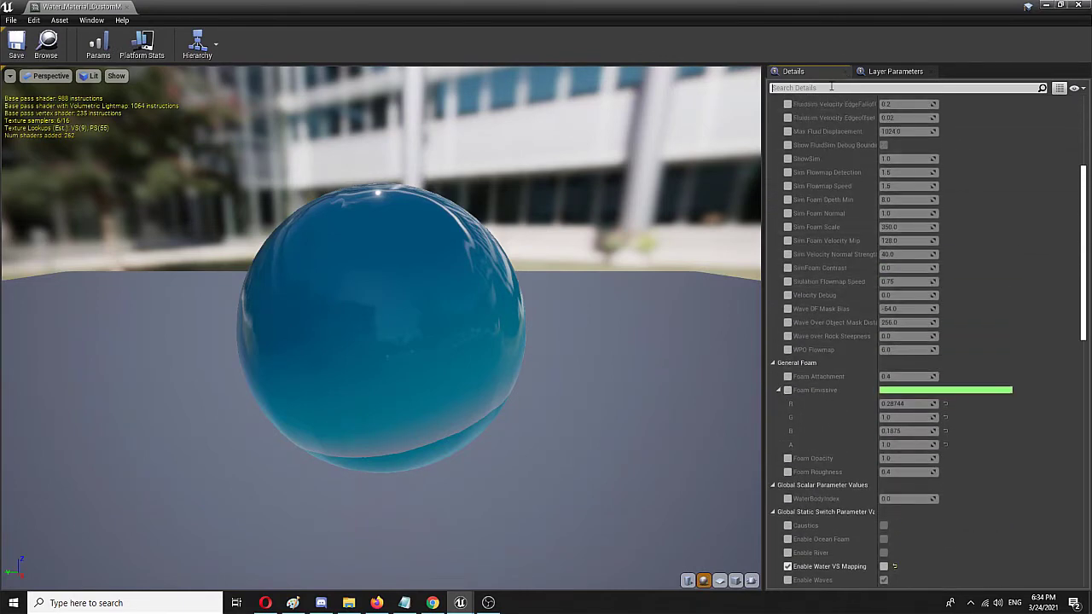
pyautogui.click(830, 86)
pyautogui.write('ab')
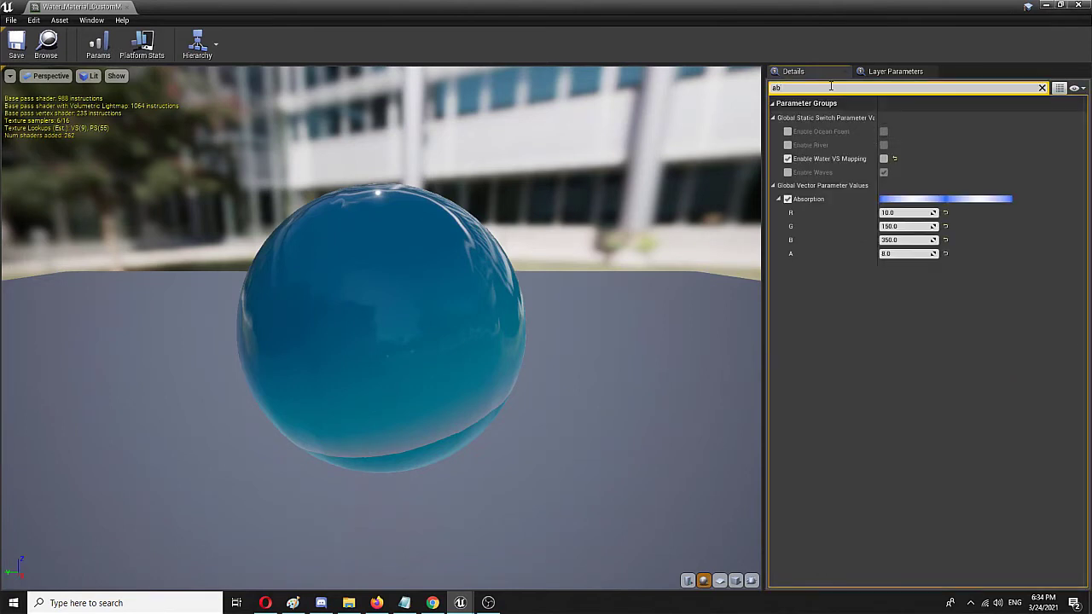
pyautogui.write('sor')
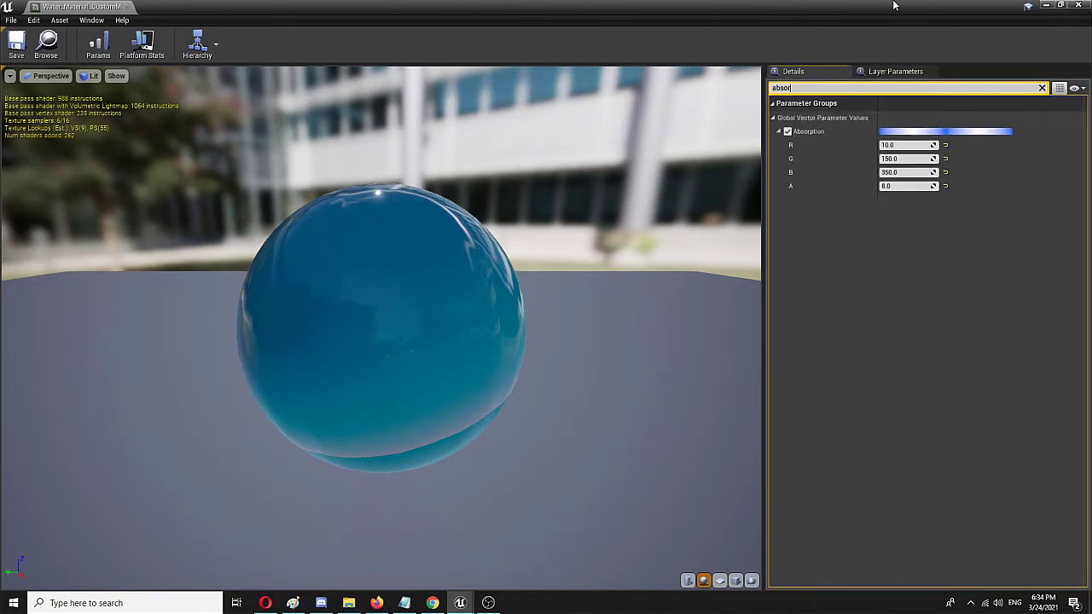
pyautogui.click(788, 133)
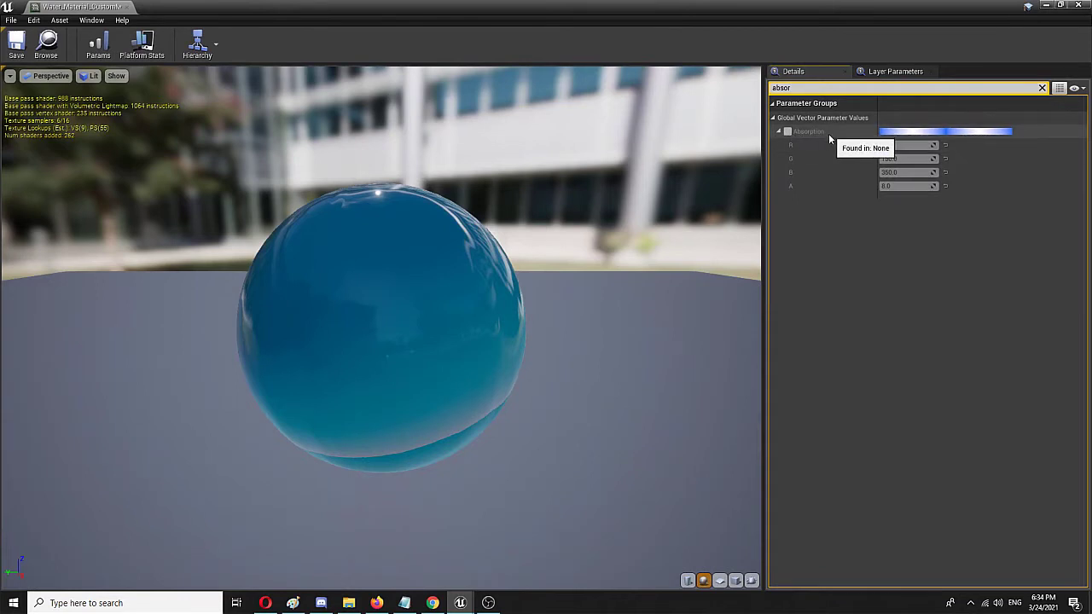
pyautogui.click(788, 133)
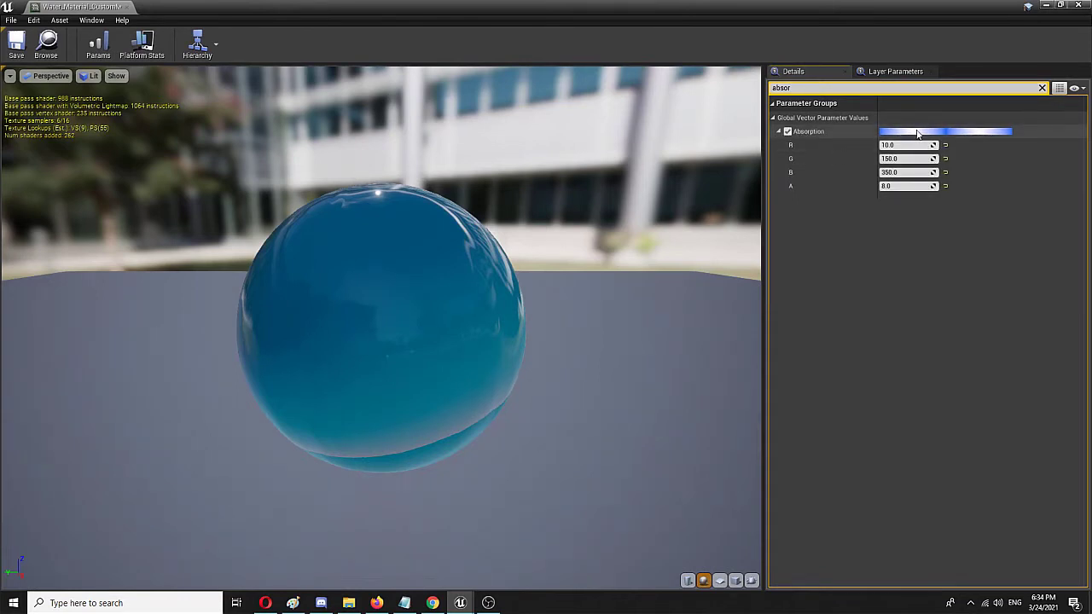
# Step: Set the Absorption color to pale cyan, about R 170, G 333, B 350, then save and close the material
pyautogui.click(905, 134)
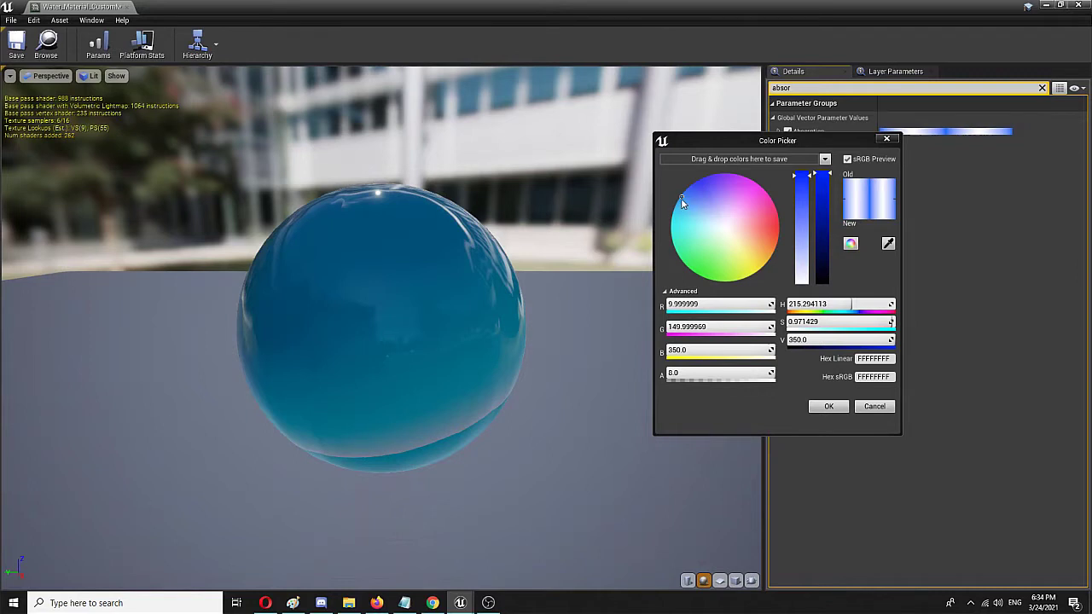
pyautogui.click(679, 224)
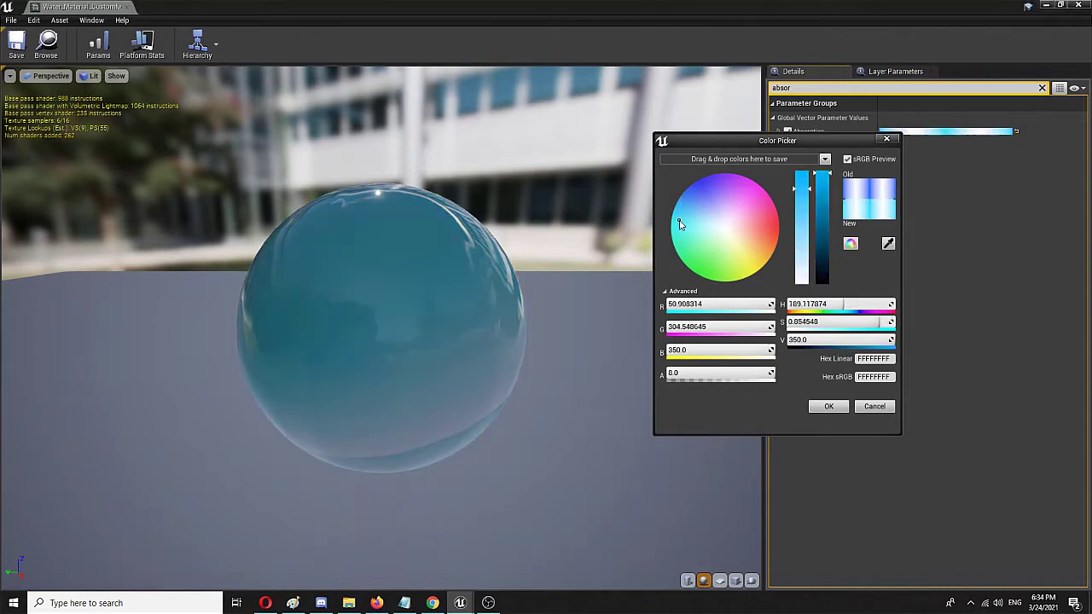
pyautogui.moveTo(679, 224); pyautogui.dragTo(683, 229)
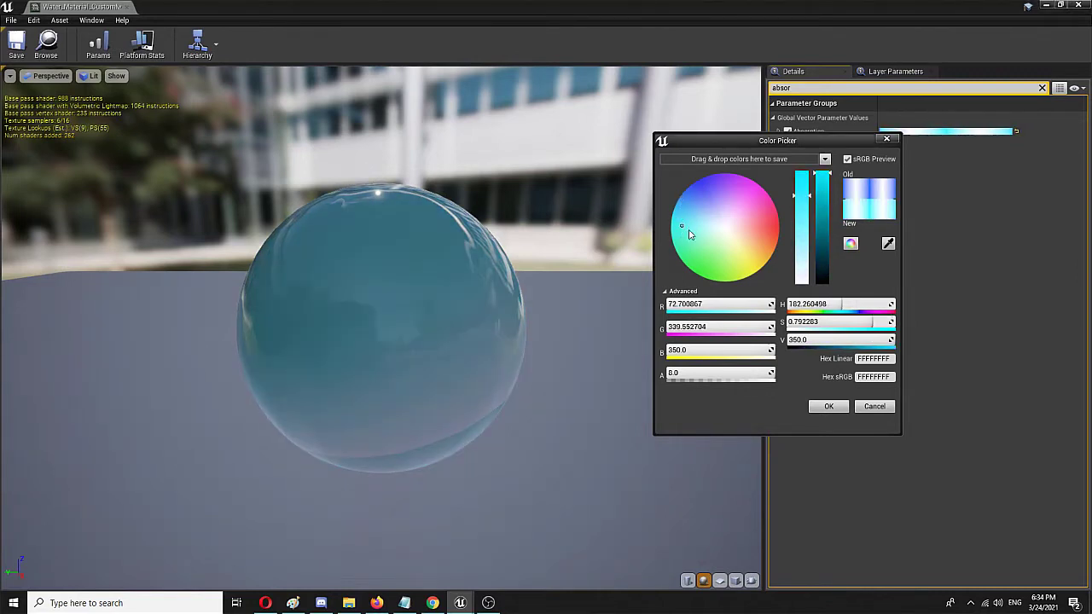
pyautogui.click(700, 228)
pyautogui.moveTo(698, 228); pyautogui.dragTo(696, 227)
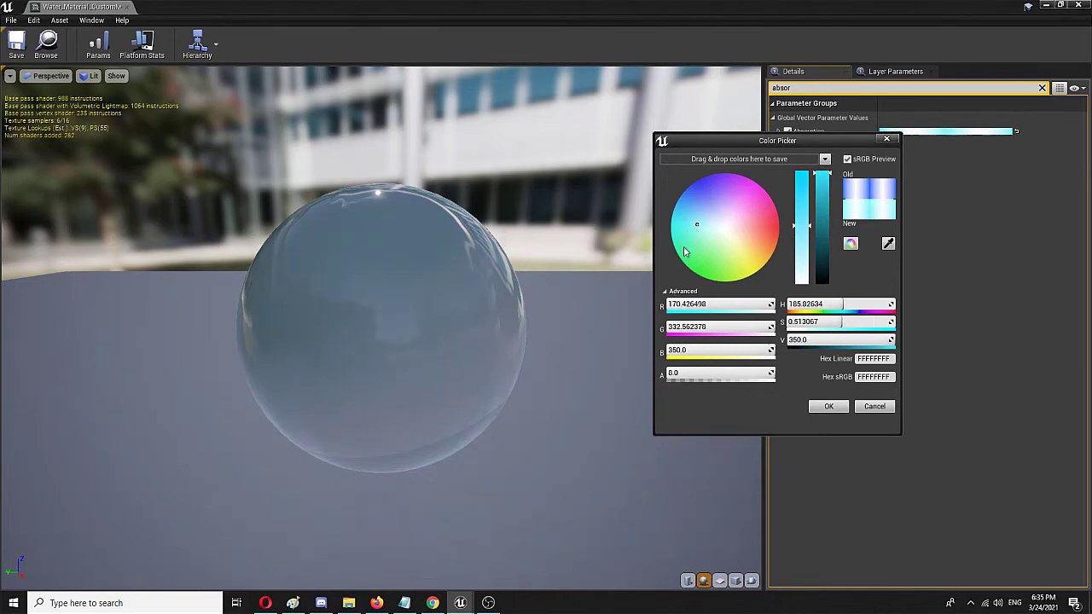
pyautogui.click(829, 406)
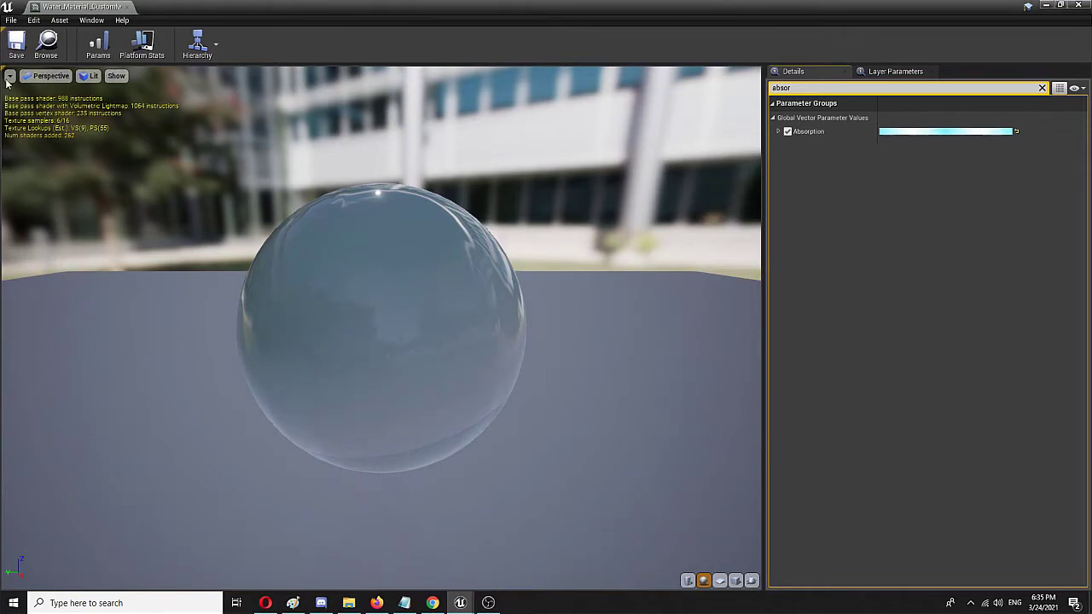
pyautogui.click(19, 44)
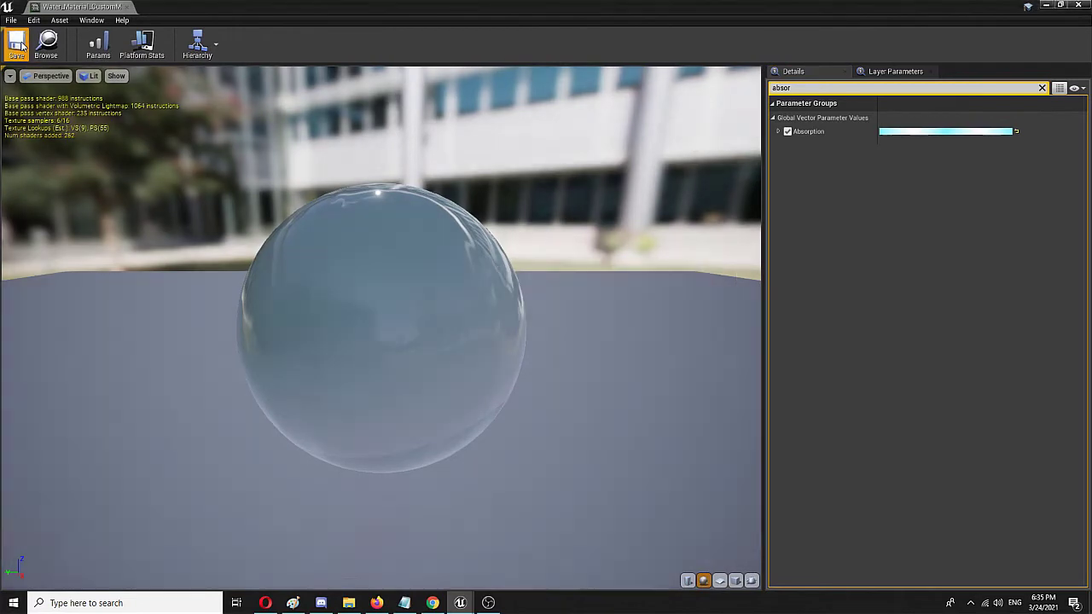
pyautogui.click(127, 8)
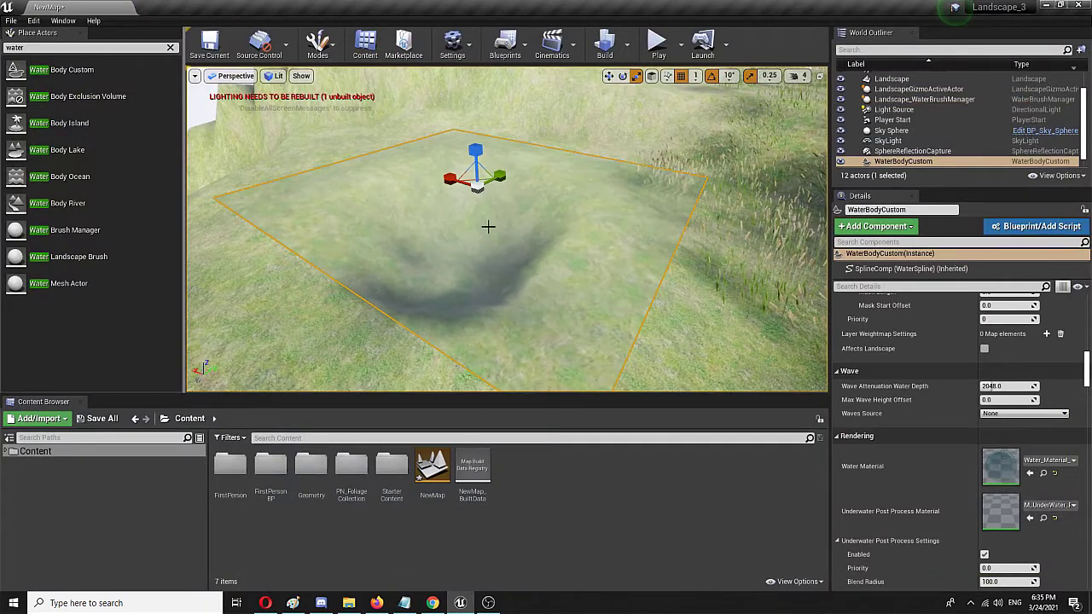
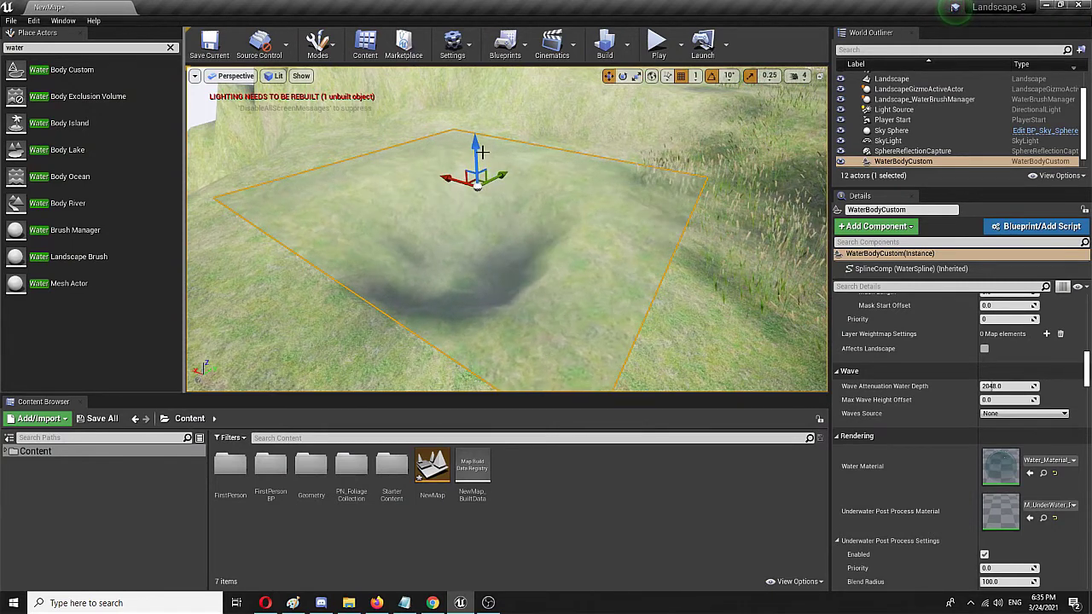
# Step: Lower the custom water body into the pit, then raise it slightly to adjust the water level
pyautogui.moveTo(487, 158); pyautogui.dragTo(487, 203)
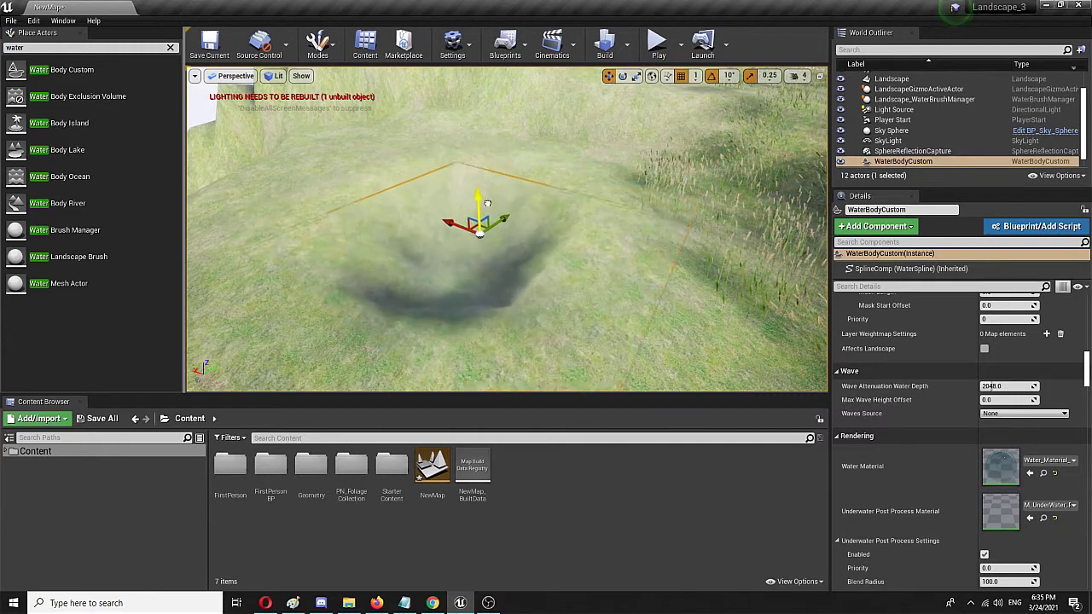
pyautogui.moveTo(499, 243); pyautogui.dragTo(593, 253, button='right')
pyautogui.moveTo(519, 224); pyautogui.dragTo(412, 255, button='right')
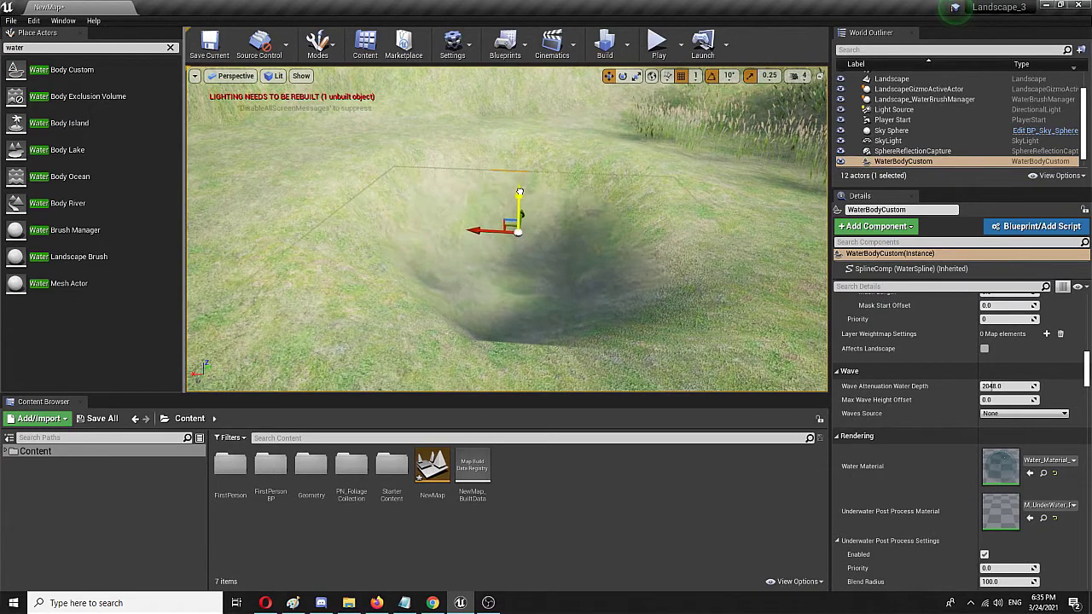
pyautogui.moveTo(526, 161)
pyautogui.mouseDown()
pyautogui.moveTo(532, 136)
pyautogui.moveTo(537, 159)
pyautogui.mouseUp()
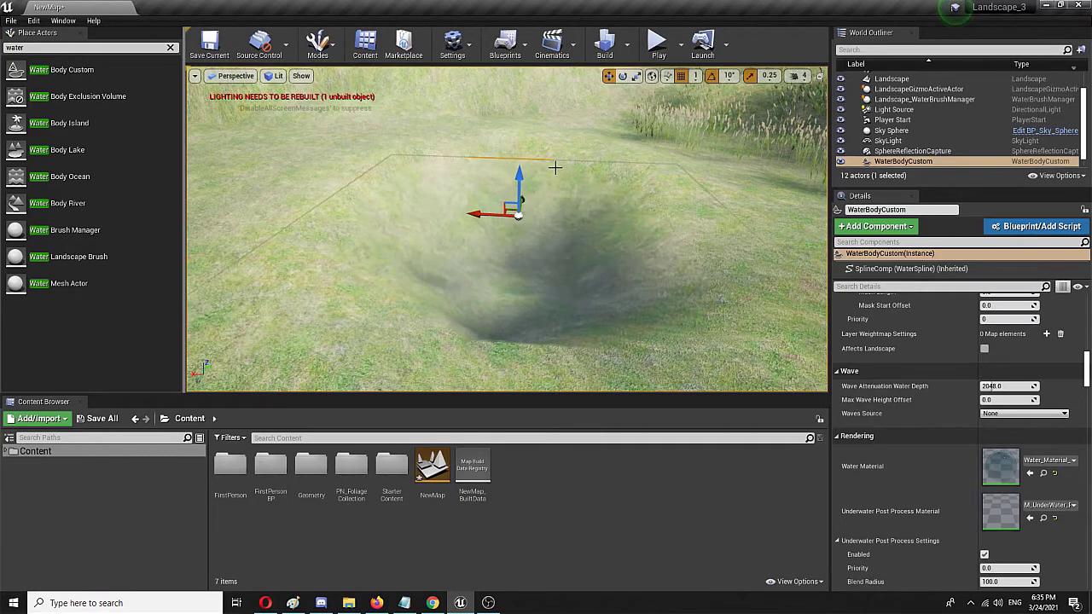
# Step: Lower the custom water body a little and stretch it along Y past the pit's edge
pyautogui.press('d')
pyautogui.moveTo(528, 174); pyautogui.dragTo(333, 209, button='right')
pyautogui.press('d')
pyautogui.press('a')
pyautogui.press('d')
pyautogui.moveTo(632, 158); pyautogui.dragTo(469, 229, button='right')
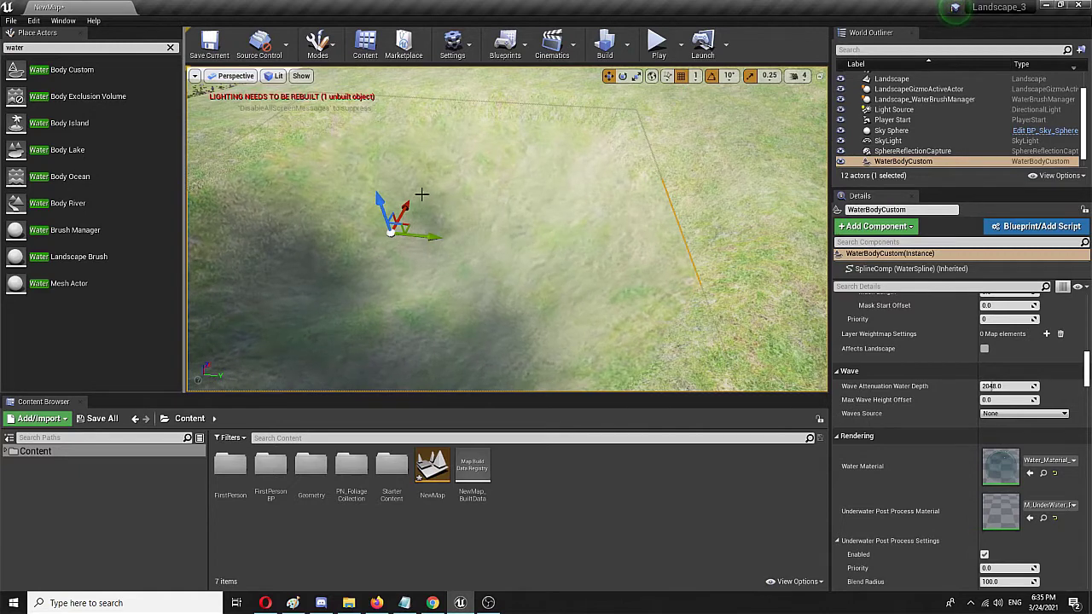
pyautogui.moveTo(378, 200); pyautogui.dragTo(403, 227)
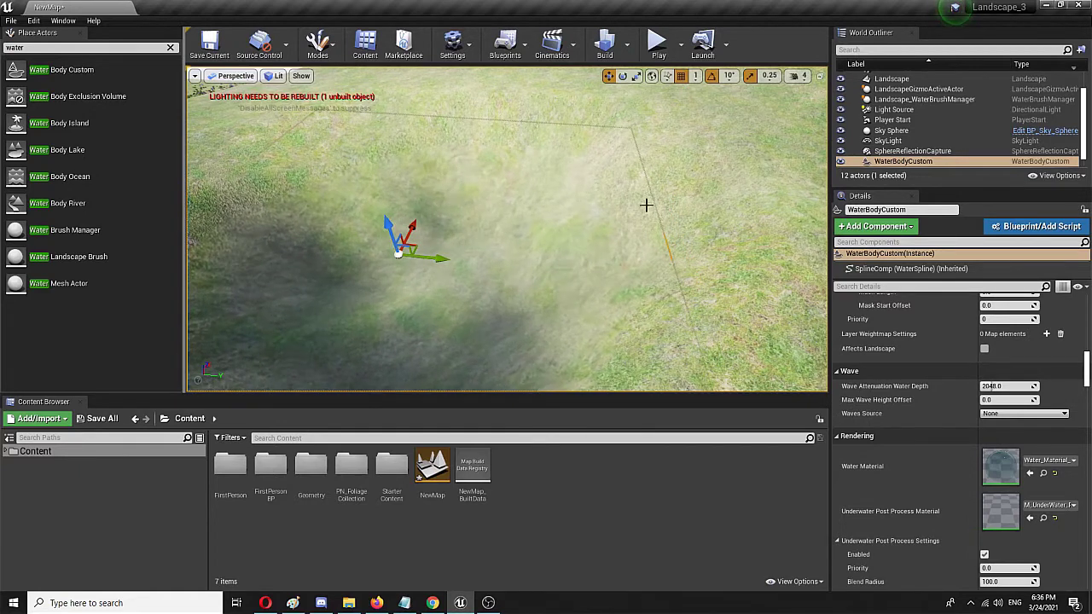
pyautogui.press('e')
pyautogui.press('r')
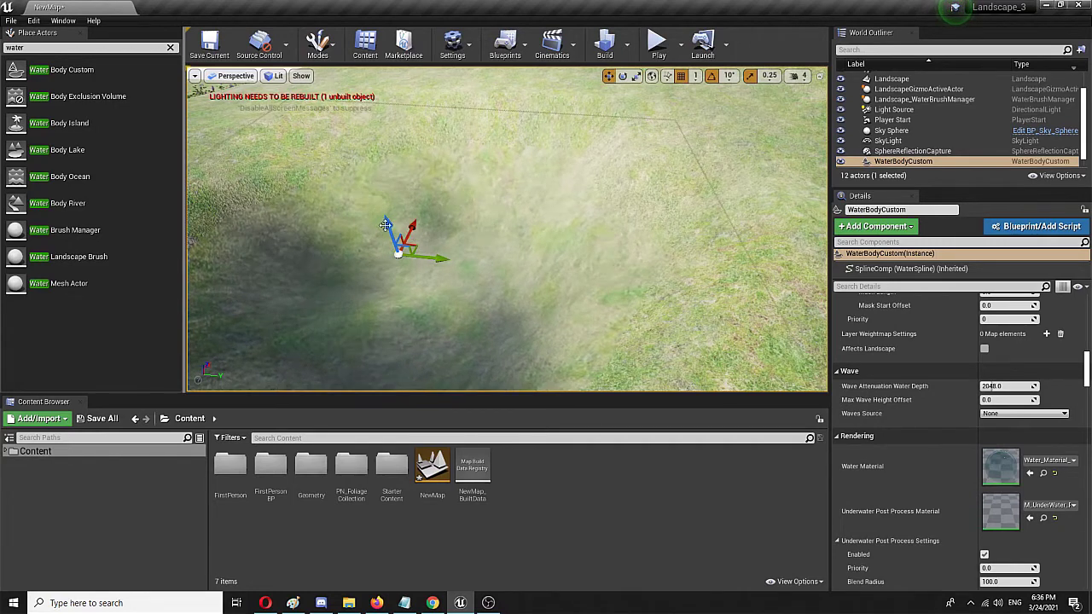
# Step: Raise the custom water body slightly and examine the pond from farther away
pyautogui.moveTo(386, 223); pyautogui.dragTo(399, 201)
pyautogui.moveTo(399, 200); pyautogui.dragTo(495, 166, button='right')
pyautogui.moveTo(635, 255); pyautogui.dragTo(477, 249, button='right')
pyautogui.click(477, 249)
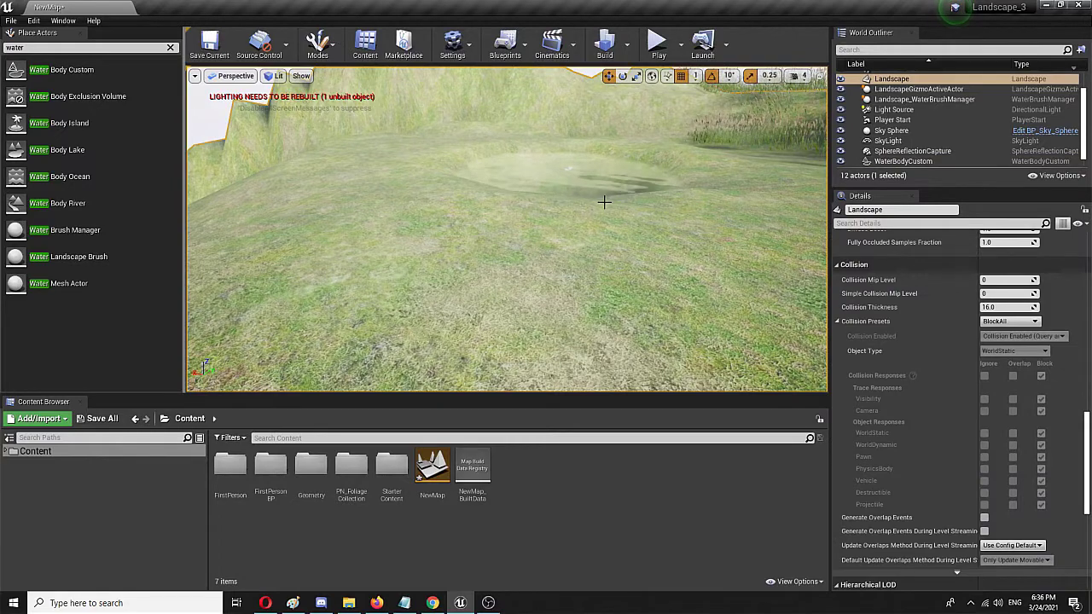
pyautogui.moveTo(640, 230); pyautogui.dragTo(636, 273, button='right')
pyautogui.moveTo(577, 184); pyautogui.dragTo(602, 209, button='right')
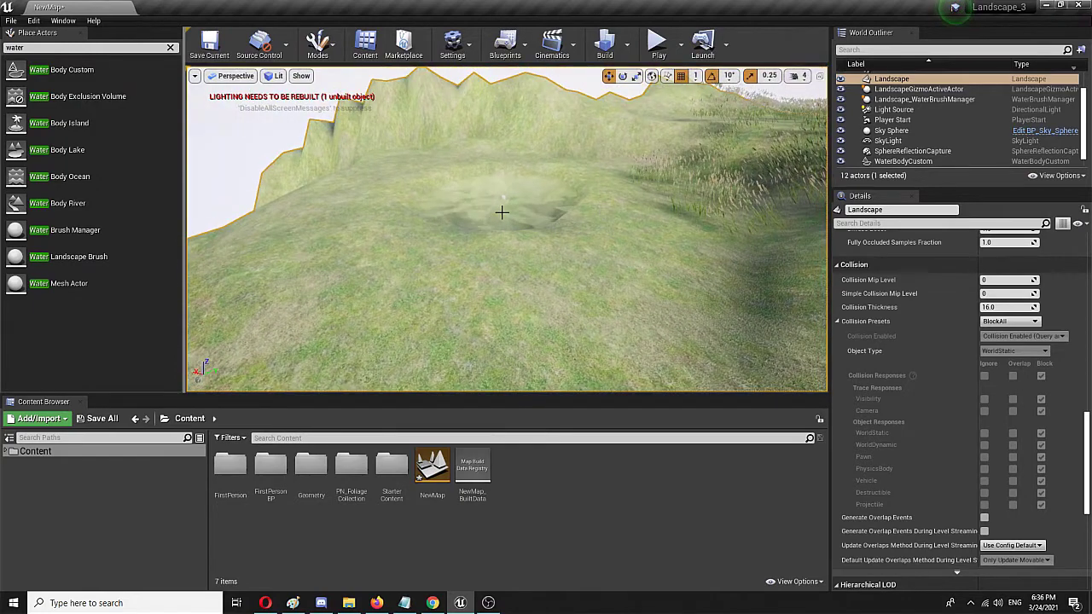
# Step: Set the Absorption color of the custom water body's material to green, about R 23, G 350, B 169, then save and close the material
pyautogui.click(501, 209)
pyautogui.doubleClick(1003, 466)
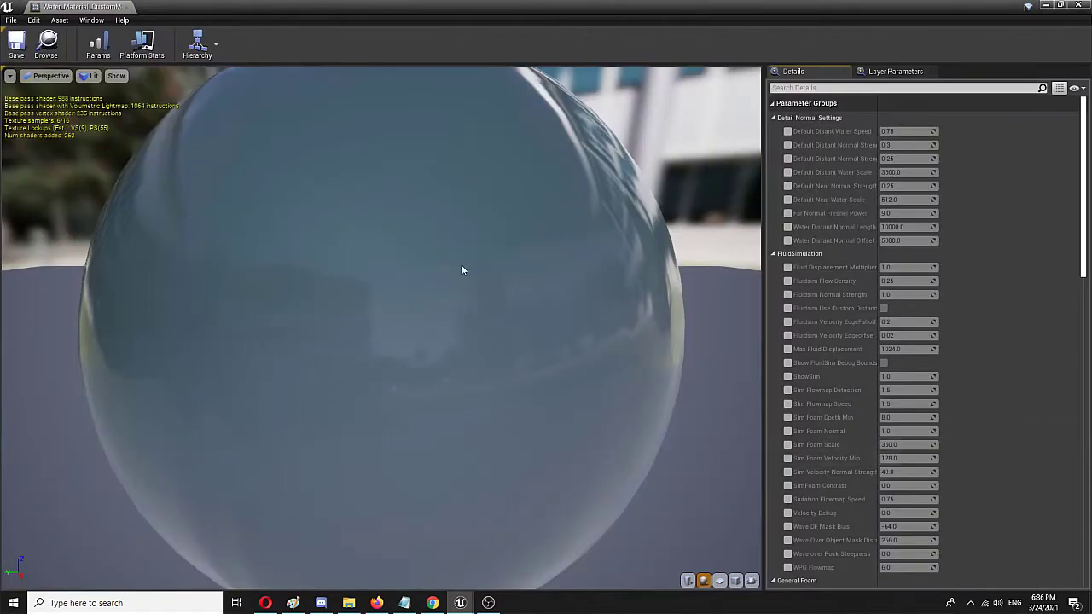
pyautogui.click(844, 88)
pyautogui.write('abs')
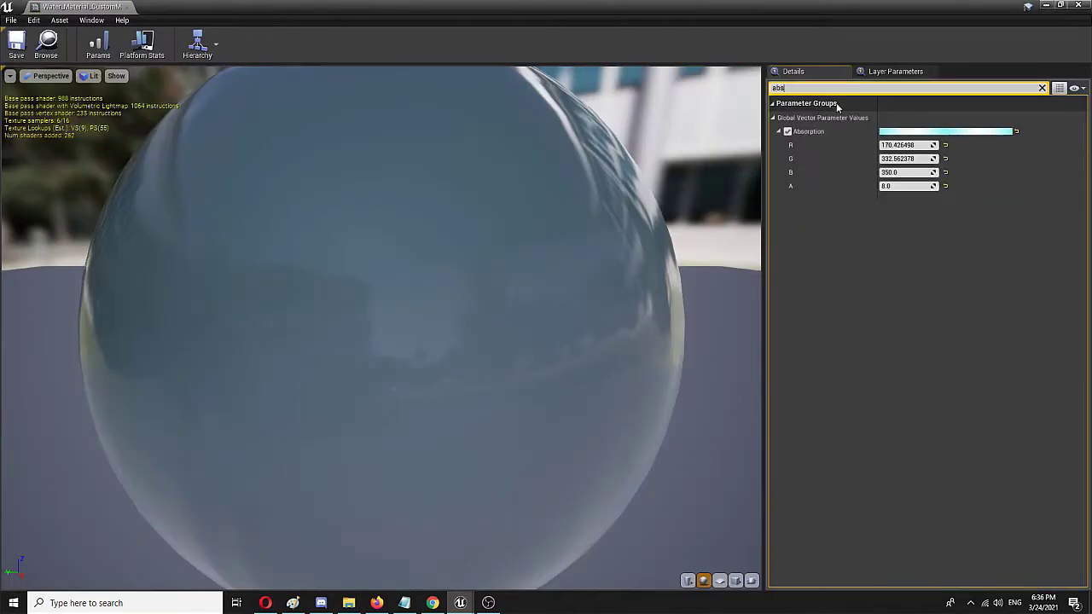
pyautogui.click(930, 133)
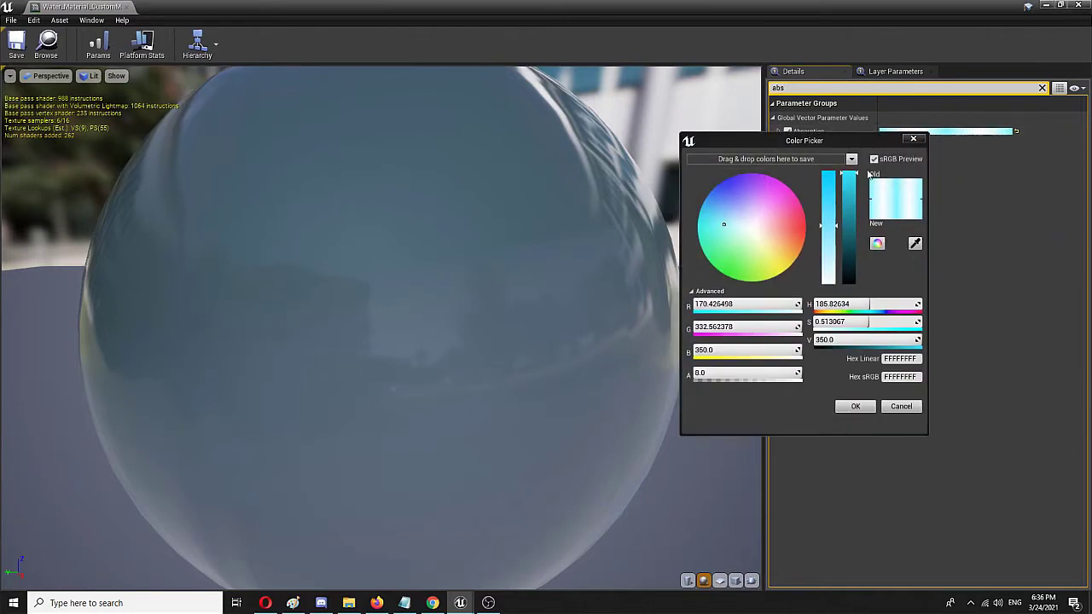
pyautogui.moveTo(721, 249)
pyautogui.mouseDown()
pyautogui.moveTo(707, 247)
pyautogui.moveTo(717, 269)
pyautogui.moveTo(708, 254)
pyautogui.mouseUp()
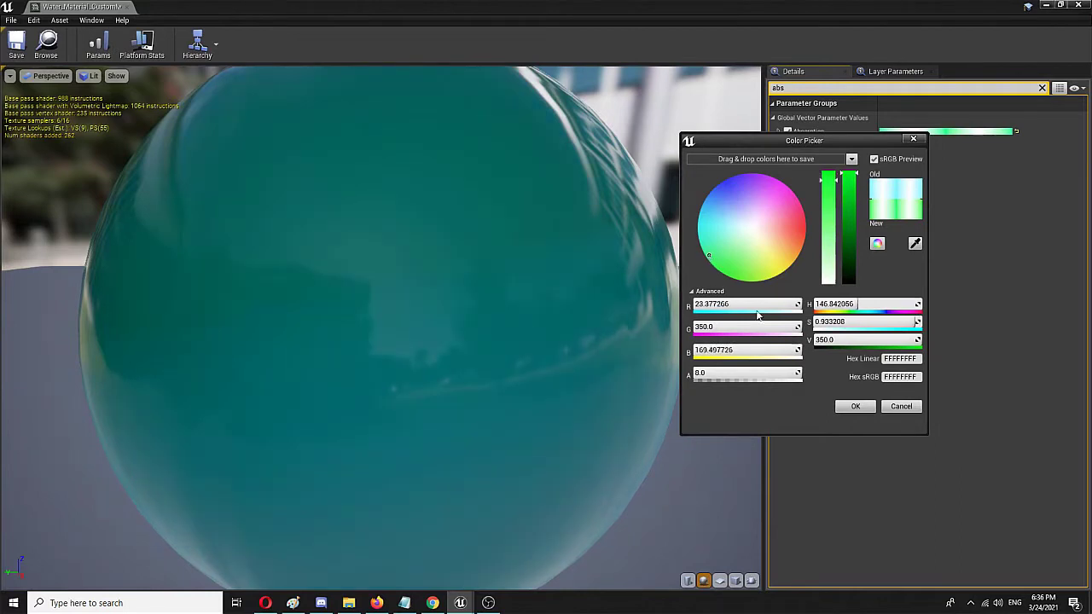
pyautogui.click(853, 406)
pyautogui.click(19, 48)
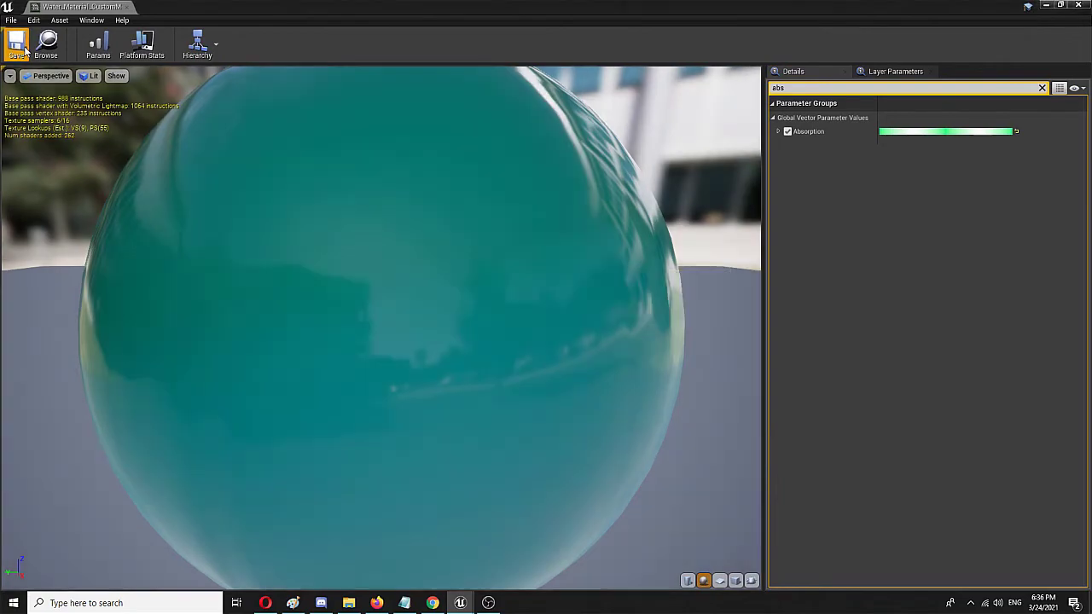
pyautogui.click(127, 8)
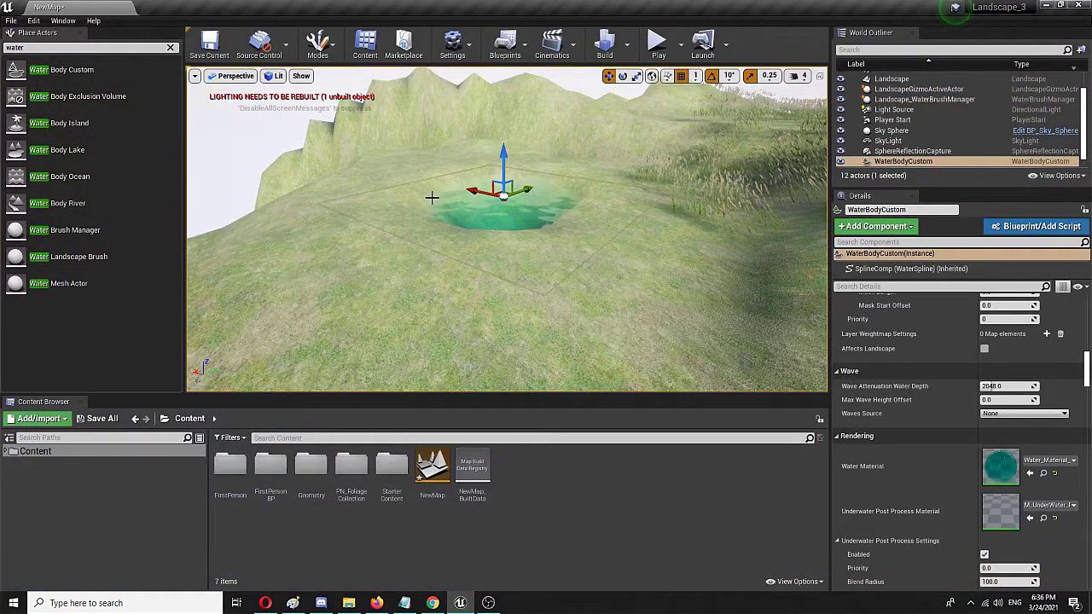
# Step: Lower the custom water body slightly within the pit and deselect it
pyautogui.moveTo(543, 266); pyautogui.dragTo(566, 268, button='right')
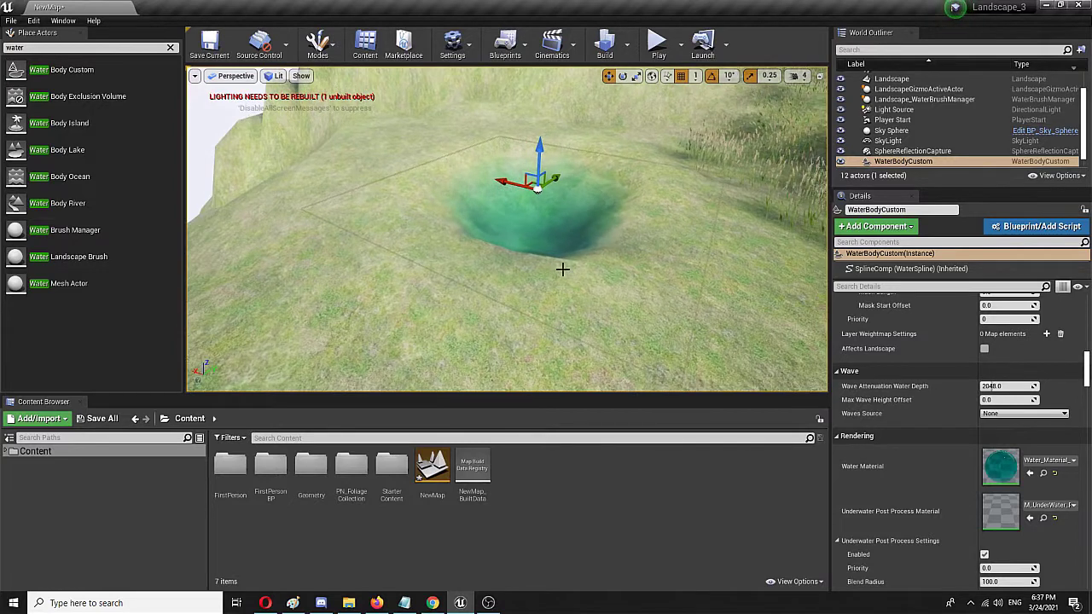
pyautogui.click(426, 149)
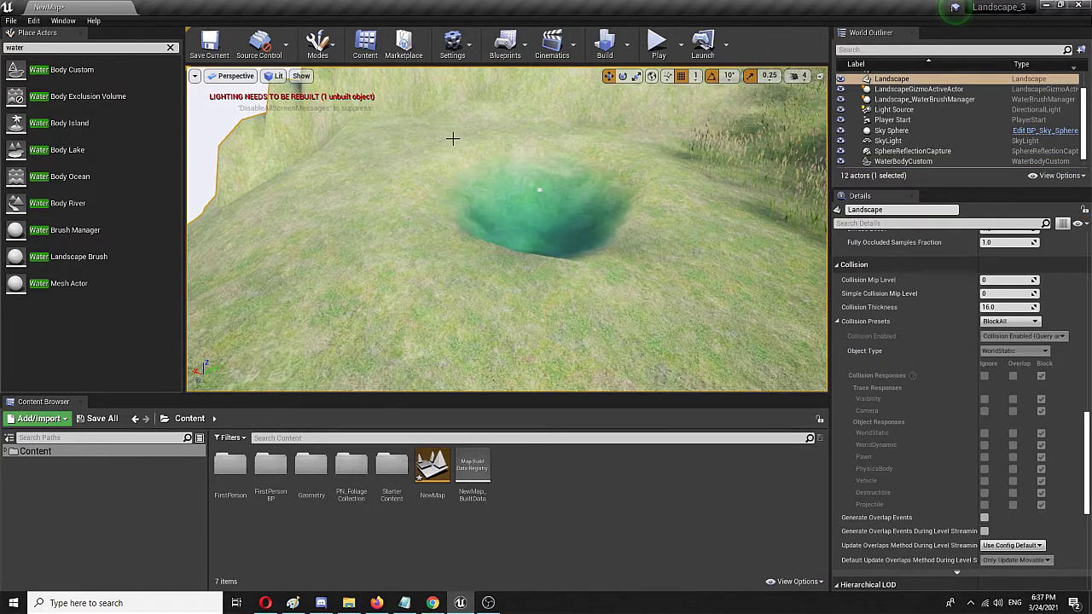
pyautogui.click(532, 198)
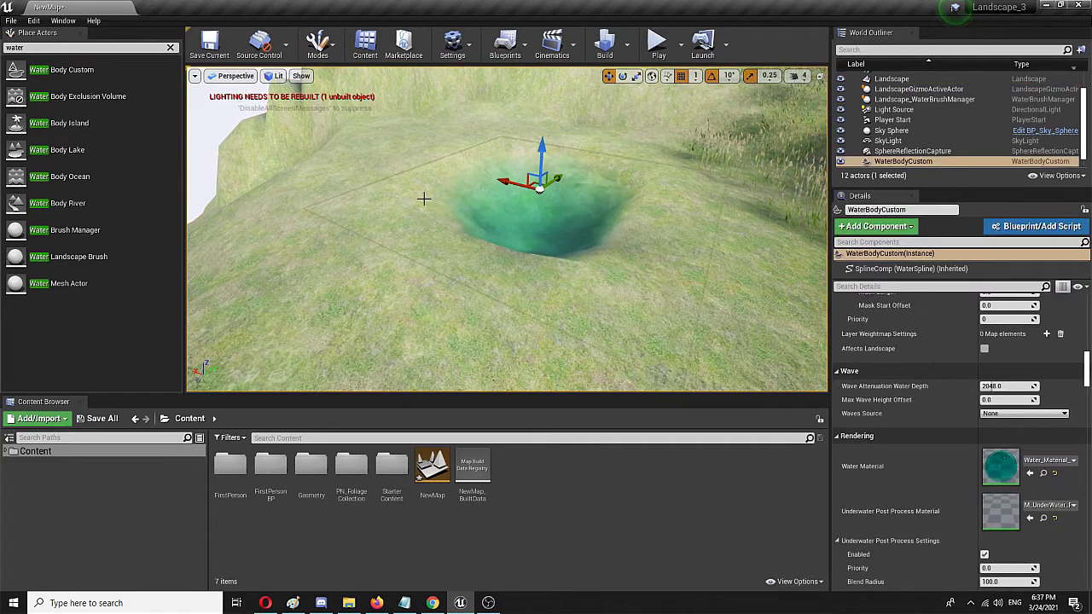
pyautogui.moveTo(545, 150); pyautogui.dragTo(546, 156)
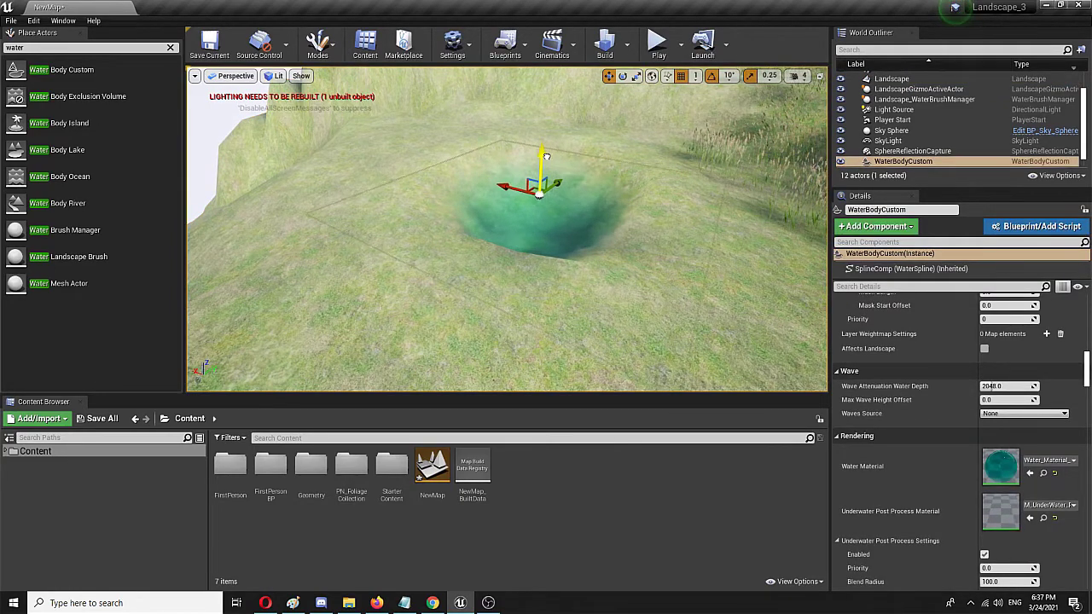
pyautogui.click(380, 151)
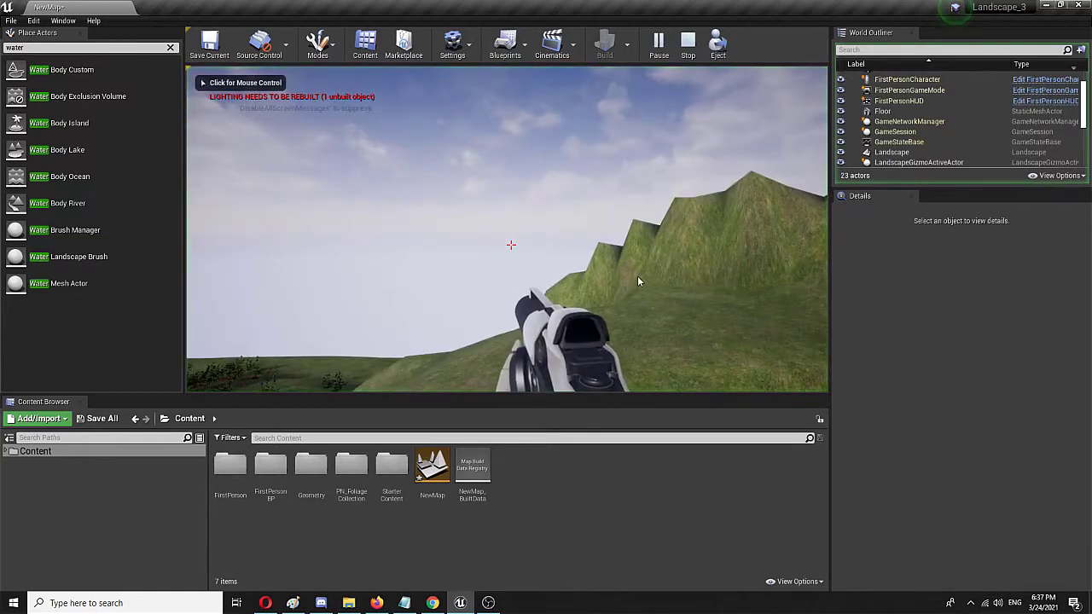
# Step: Play the level in the viewport, walk the character to the pond and fire several shots
pyautogui.click(611, 266)
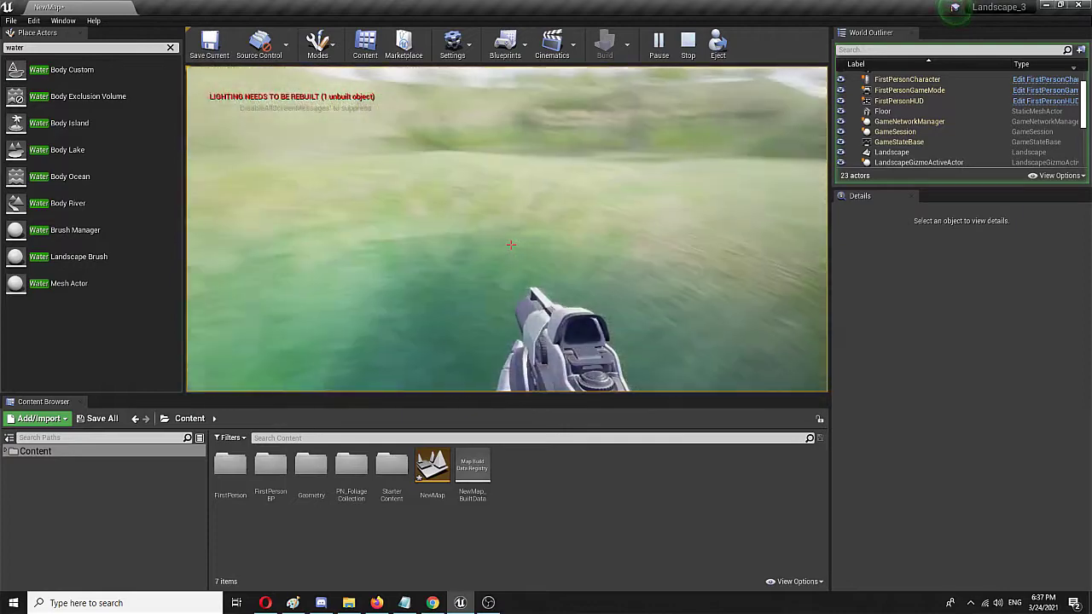
pyautogui.click(511, 245)
pyautogui.click(511, 245)
pyautogui.click(511, 244)
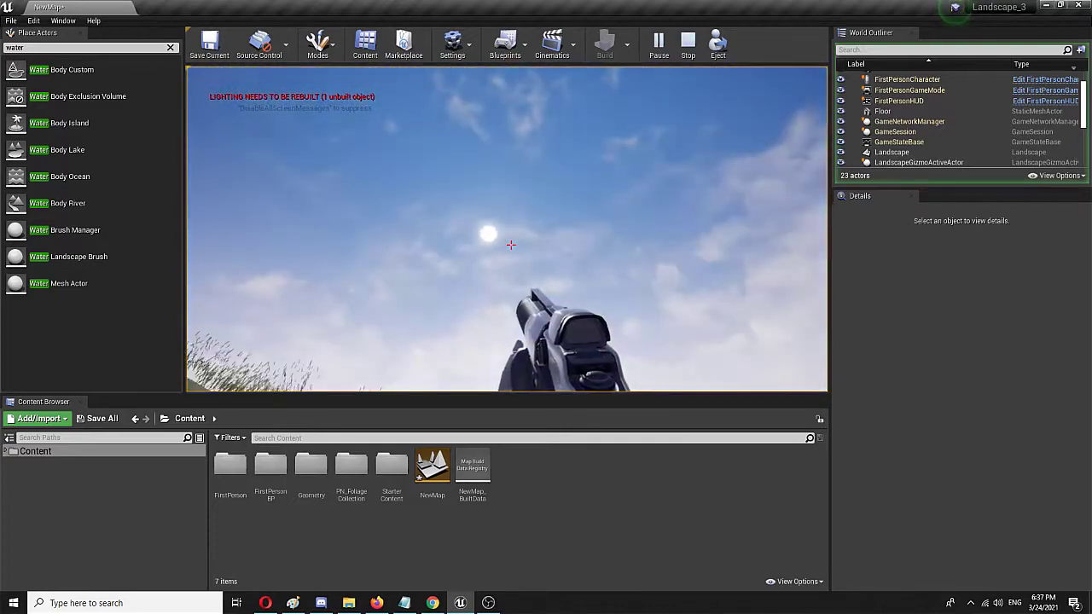
pyautogui.click(511, 245)
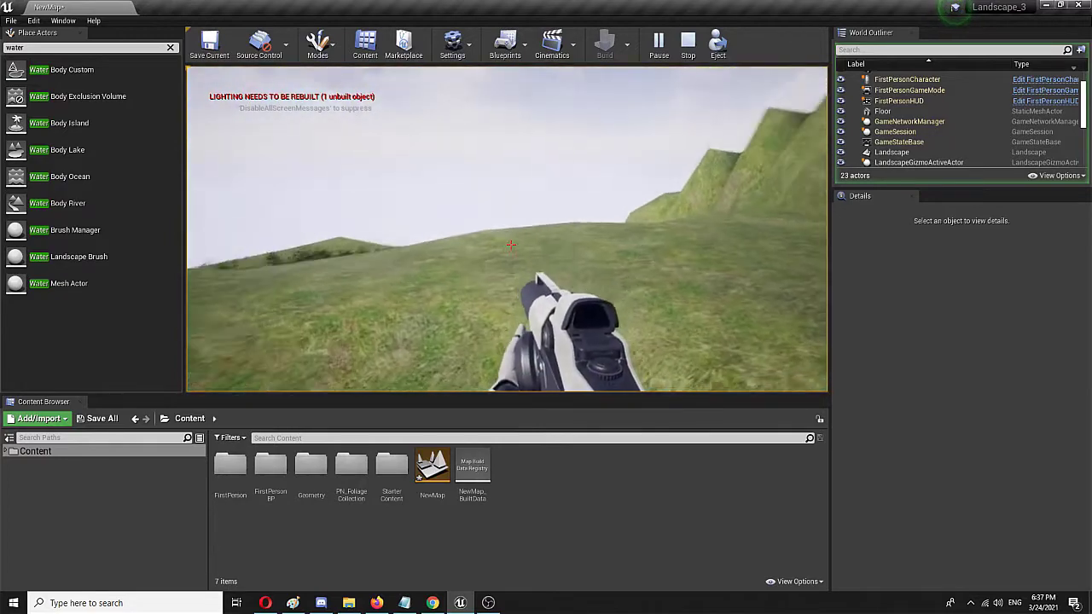
# Step: Walk the character back to the pond to inspect the green water up close, then end the play session
pyautogui.press('w')
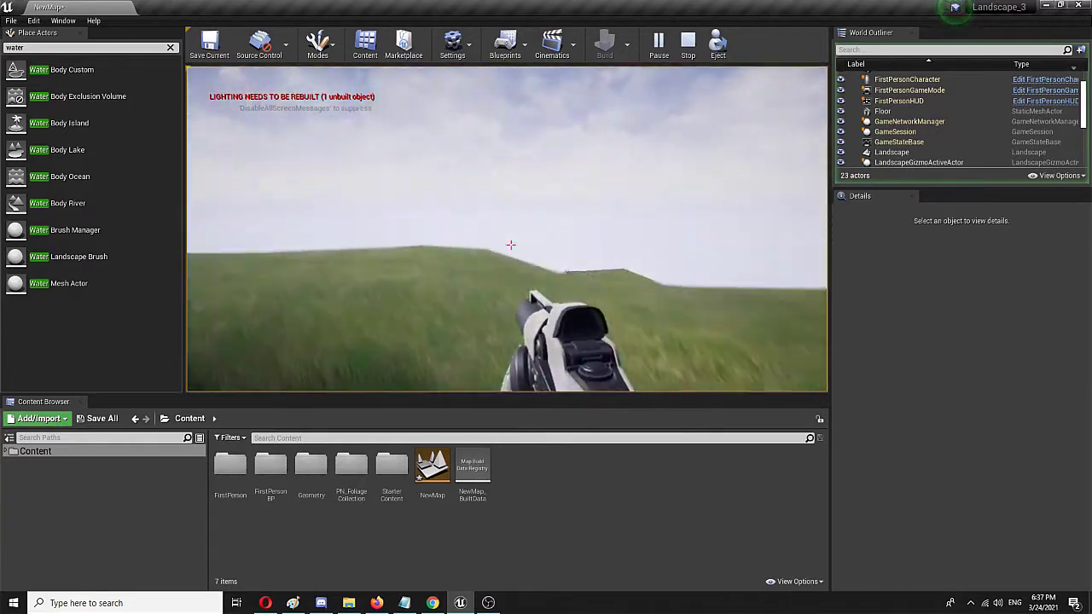
pyautogui.press('w')
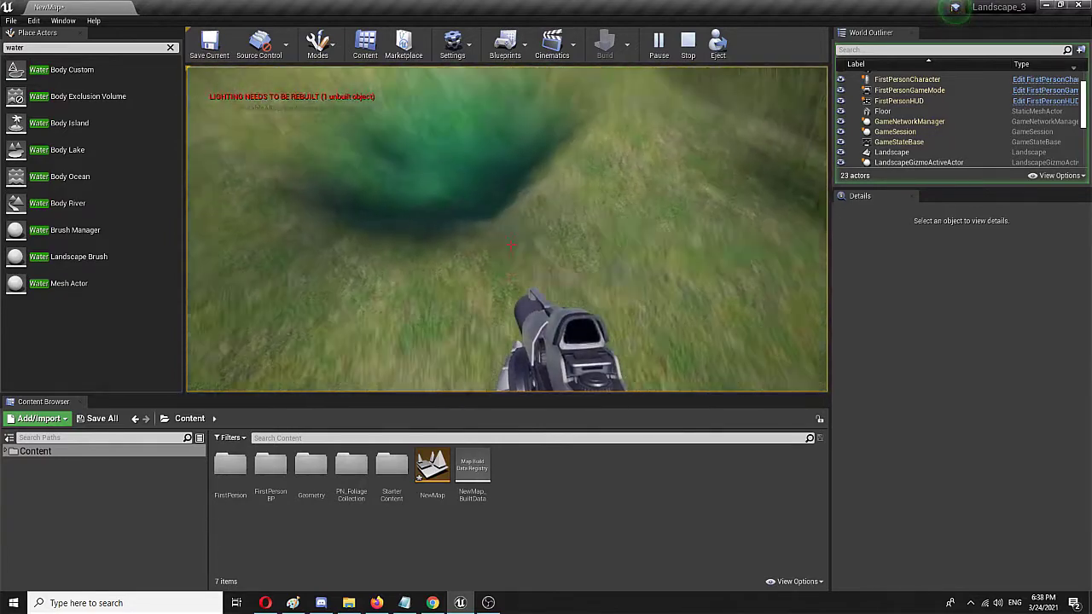
pyautogui.press('w')
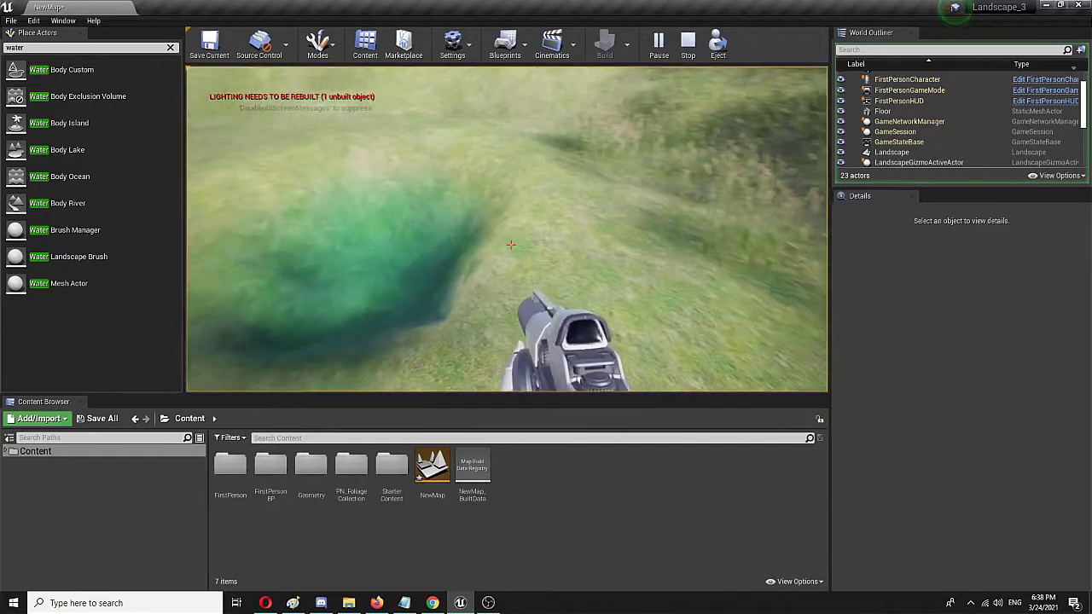
pyautogui.press('w')
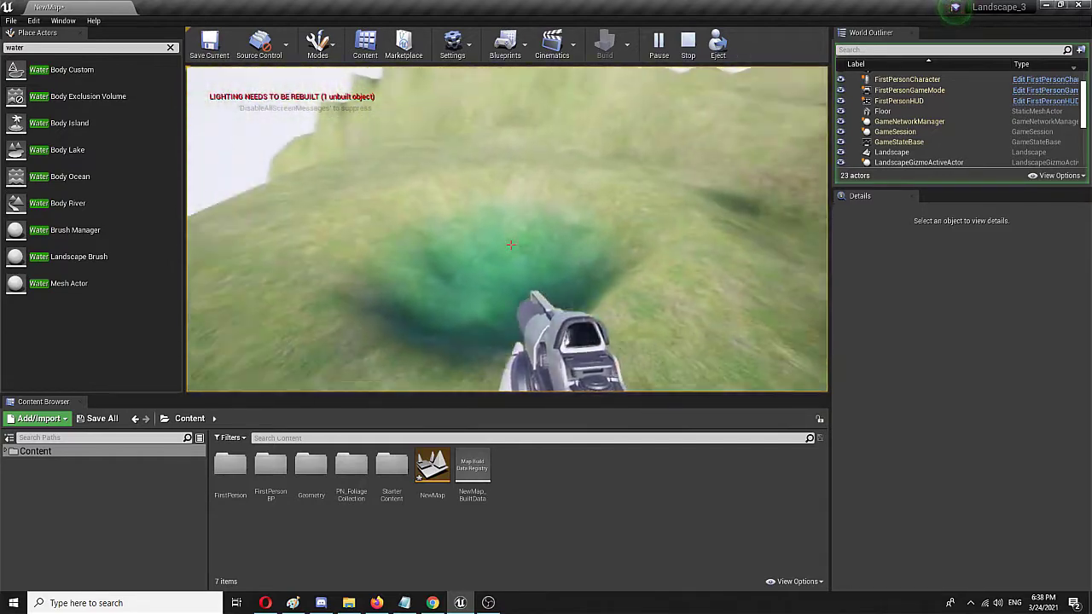
pyautogui.press('w')
pyautogui.press('w')
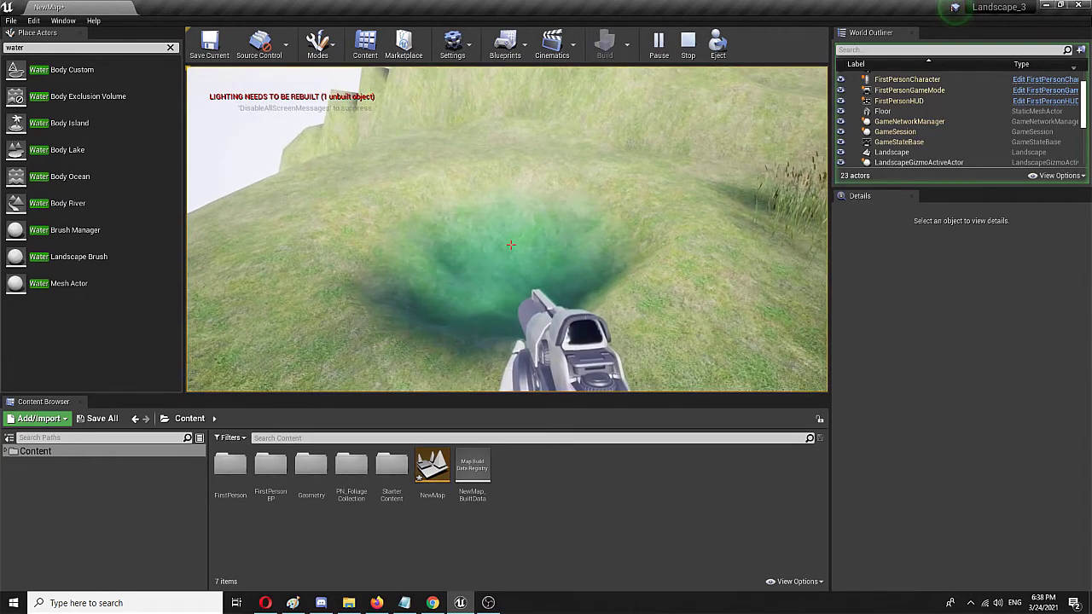
pyautogui.press('w')
pyautogui.press('s')
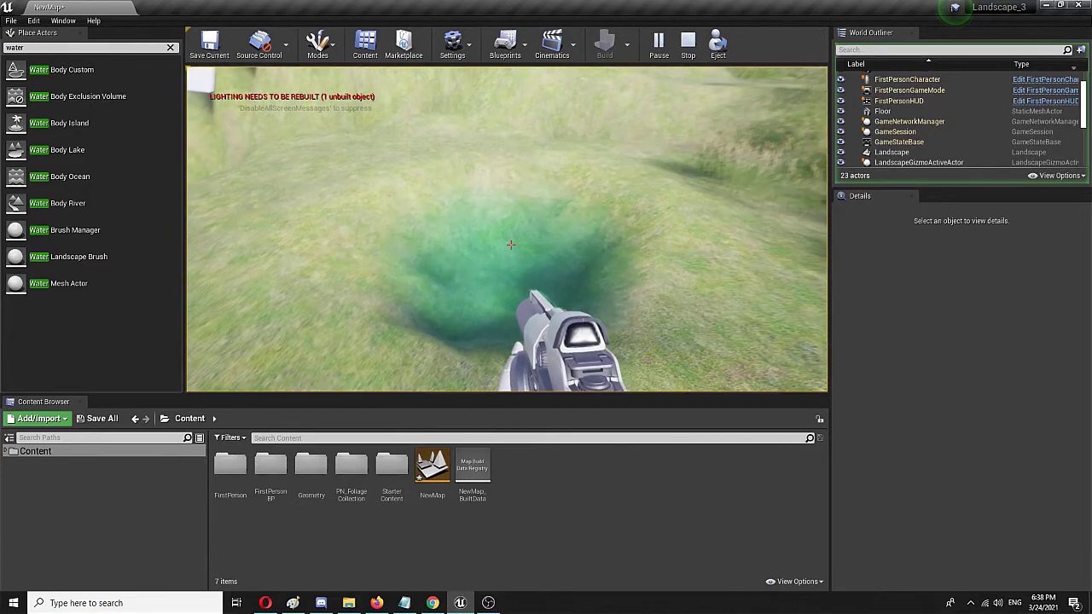
pyautogui.press('Escape')
# Step: Examine the finished pond and the surrounding landscape from above and from several directions
pyautogui.press('f')
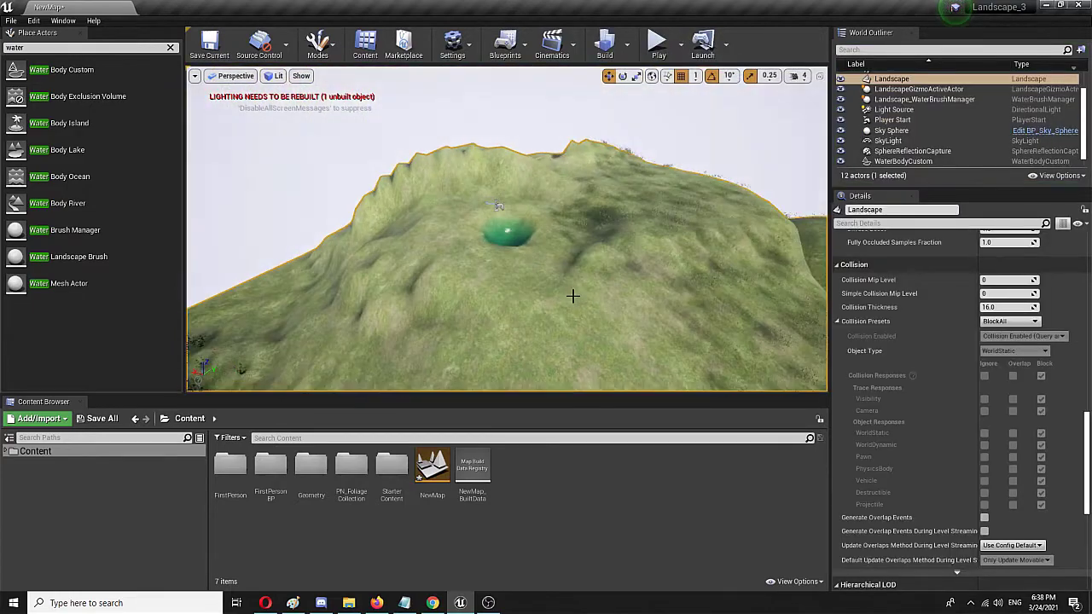
pyautogui.moveTo(425, 274); pyautogui.dragTo(425, 274, button='right')
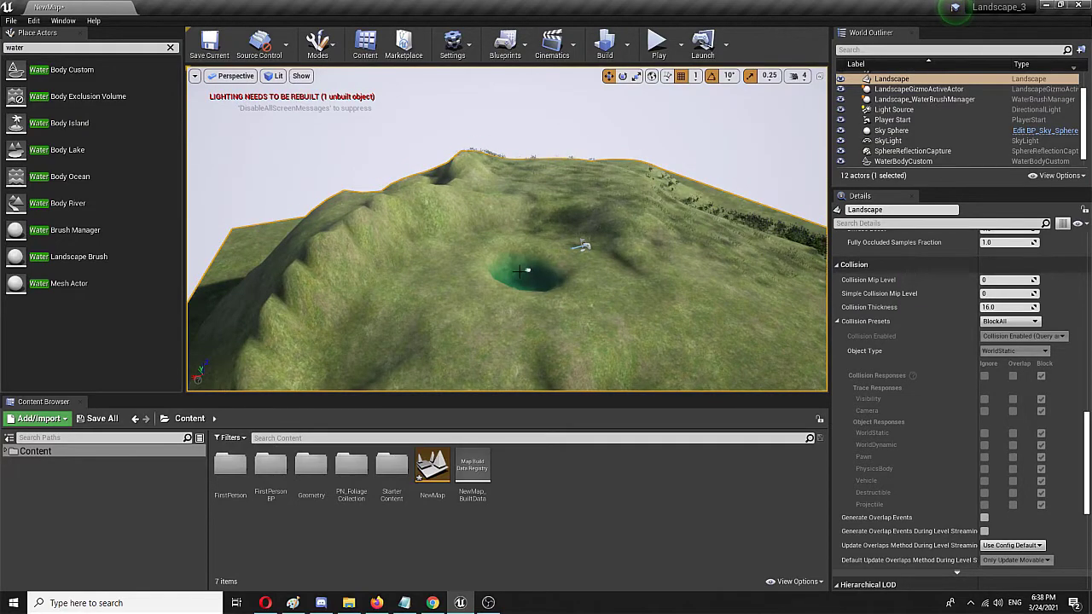
pyautogui.press('a')
pyautogui.moveTo(315, 274); pyautogui.dragTo(397, 281, button='right')
pyautogui.keyDown('alt'); pyautogui.moveTo(516, 211); pyautogui.dragTo(469, 343); pyautogui.keyUp('alt')
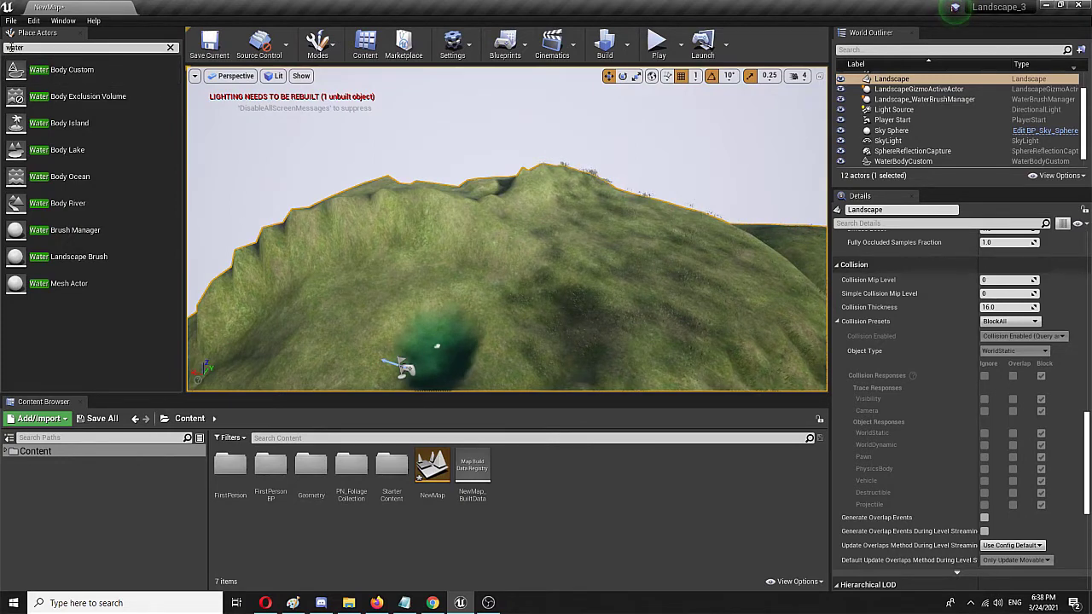
pyautogui.moveTo(214, 173); pyautogui.dragTo(192, 220, button='right')
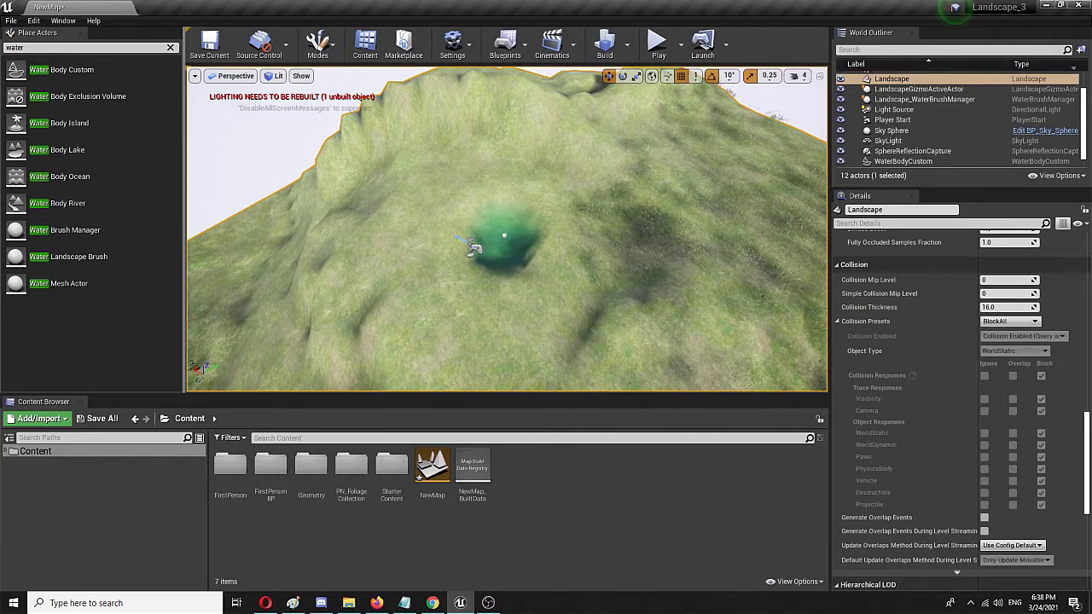
pyautogui.moveTo(191, 220); pyautogui.dragTo(207, 220, button='right')
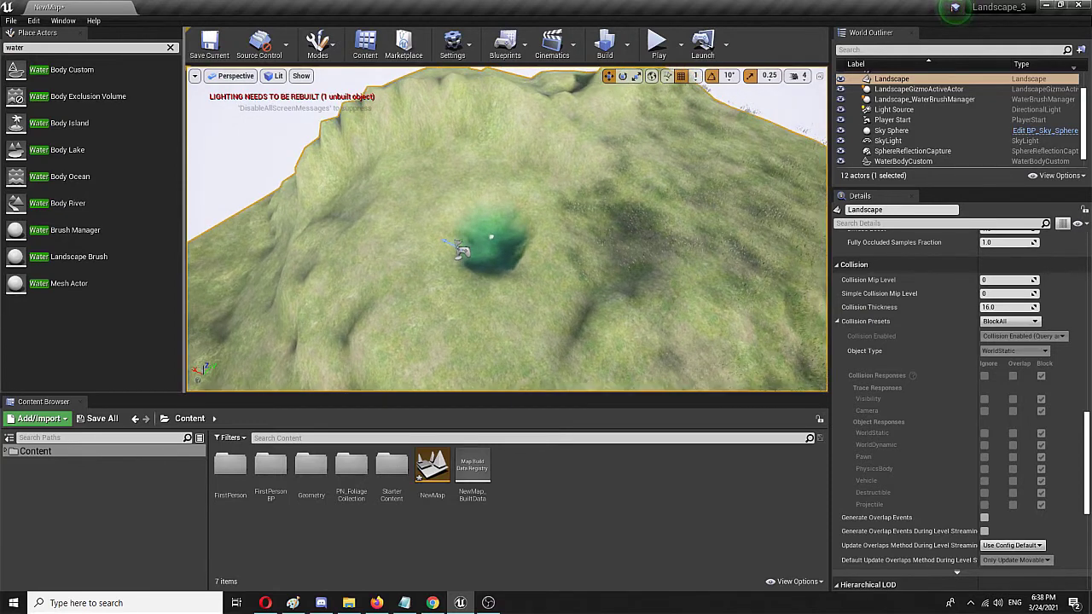
pyautogui.moveTo(207, 219); pyautogui.dragTo(219, 174, button='right')
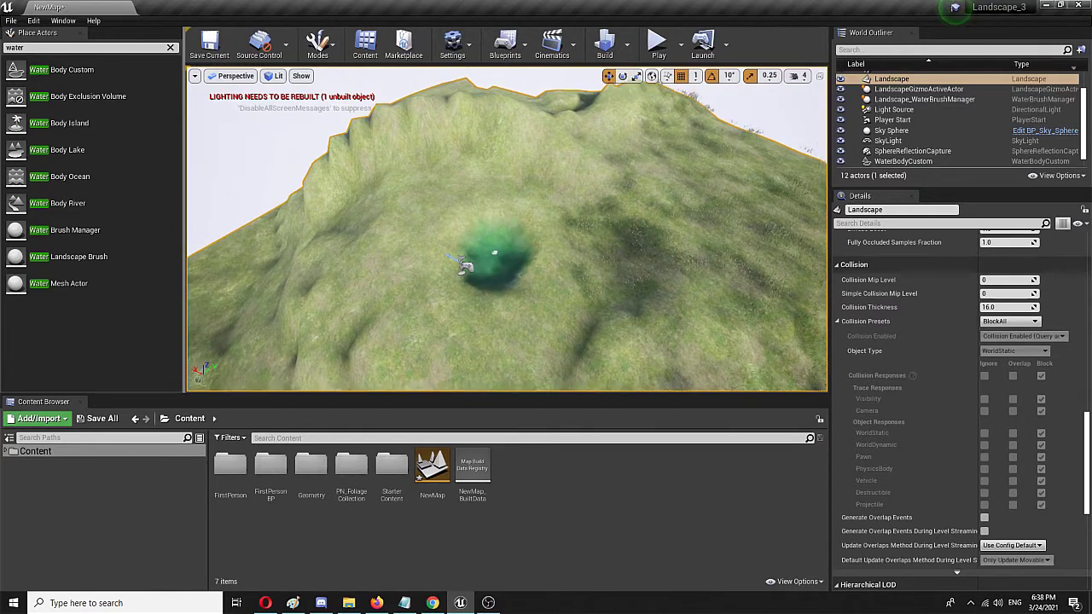